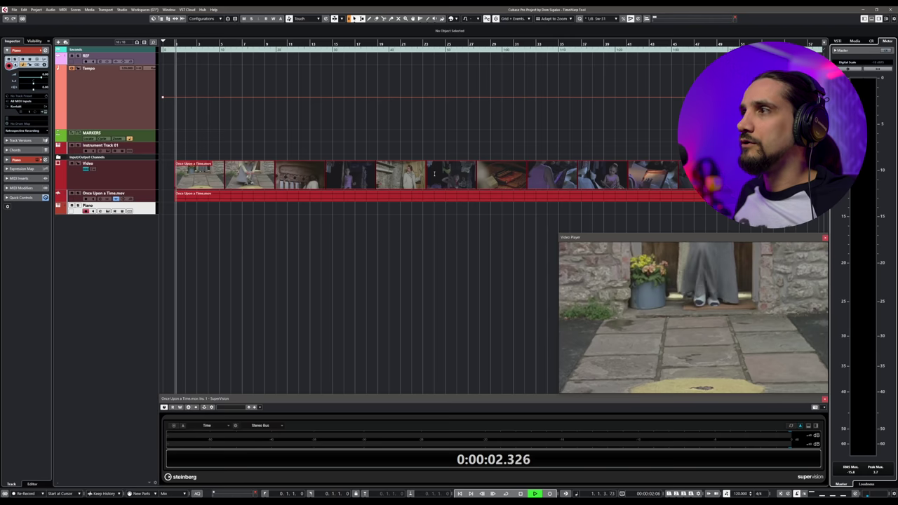
Step: Stop the film and enter 3/4 in the transport bar's time signature field
{"action": "key", "text": "g"}
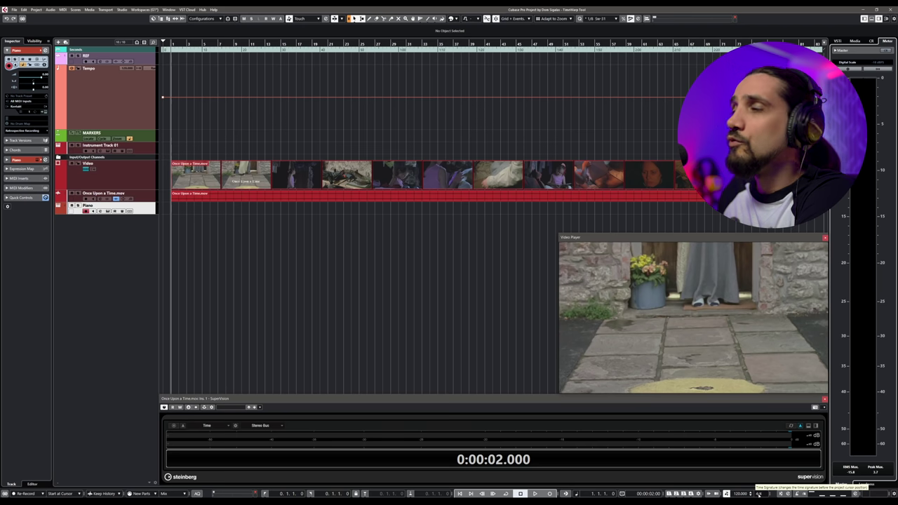
{"action": "left_click", "coordinate": [758, 493]}
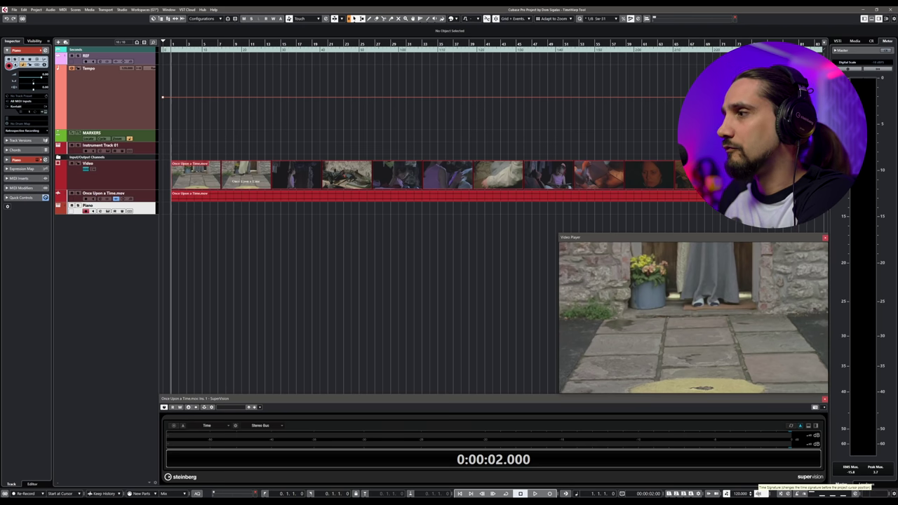
{"action": "type", "text": "3/4"}
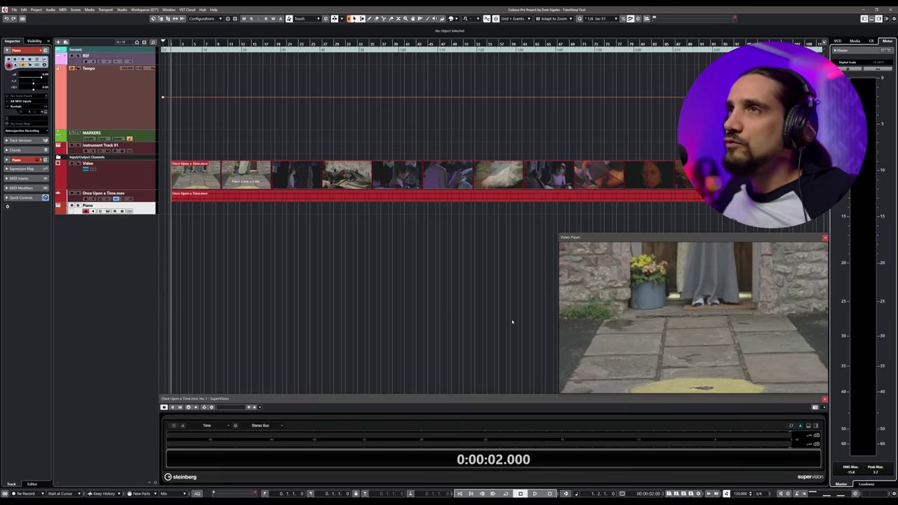
Step: Zoom in on the start of the Once Upon a Time.mov event at bar 1 and deselect it
{"action": "scroll", "coordinate": [468, 307], "scroll_direction": "up", "scroll_amount": 8}
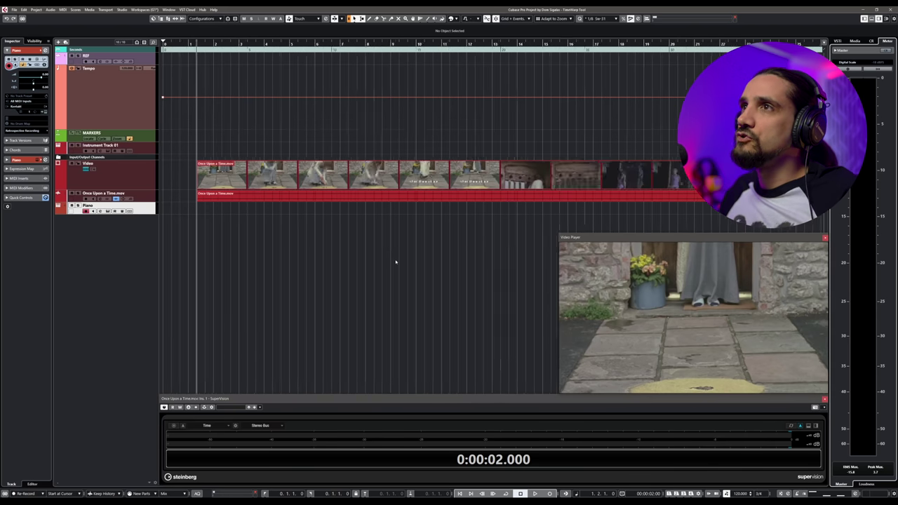
{"action": "scroll", "coordinate": [392, 262], "scroll_direction": "up", "scroll_amount": 4}
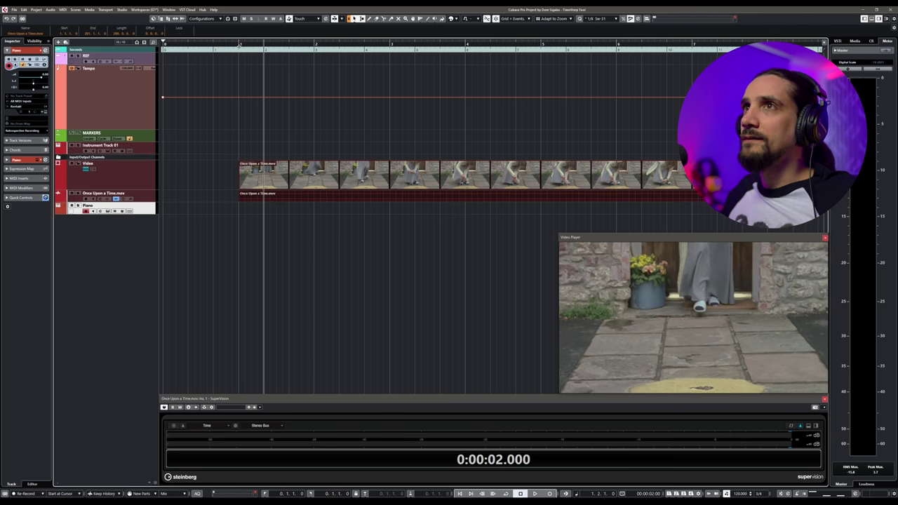
{"action": "left_click", "coordinate": [225, 177]}
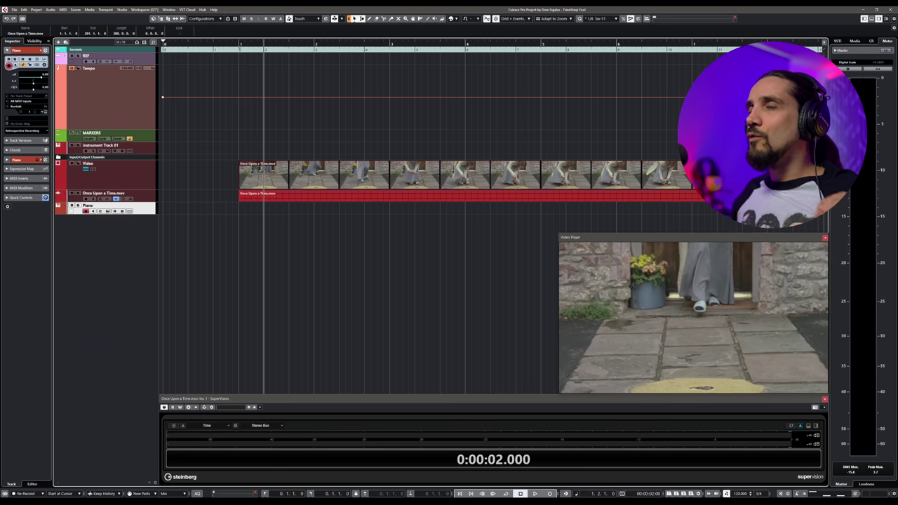
Step: Set timecode 0:00:00.000 at the clip start without keeping old timecode positions, then play
{"action": "key", "text": "space"}
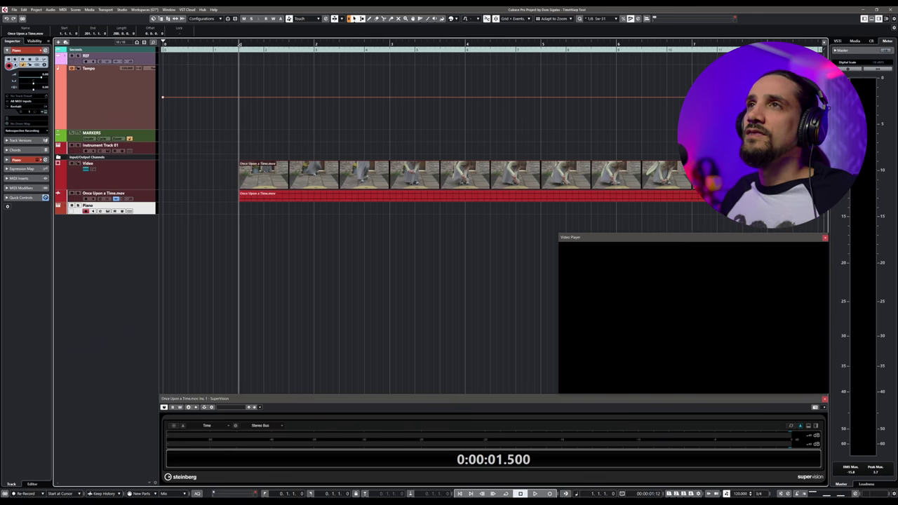
{"action": "left_click", "coordinate": [35, 10]}
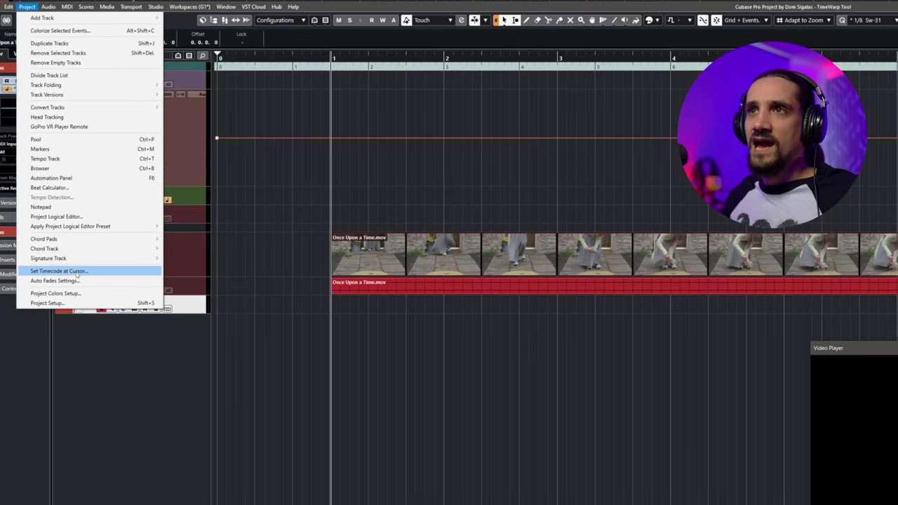
{"action": "left_click", "coordinate": [77, 273]}
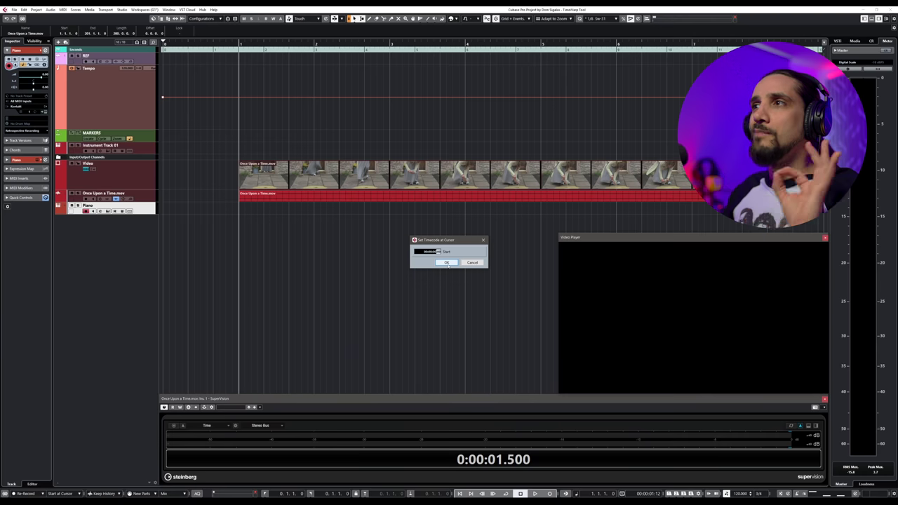
{"action": "left_click", "coordinate": [450, 263]}
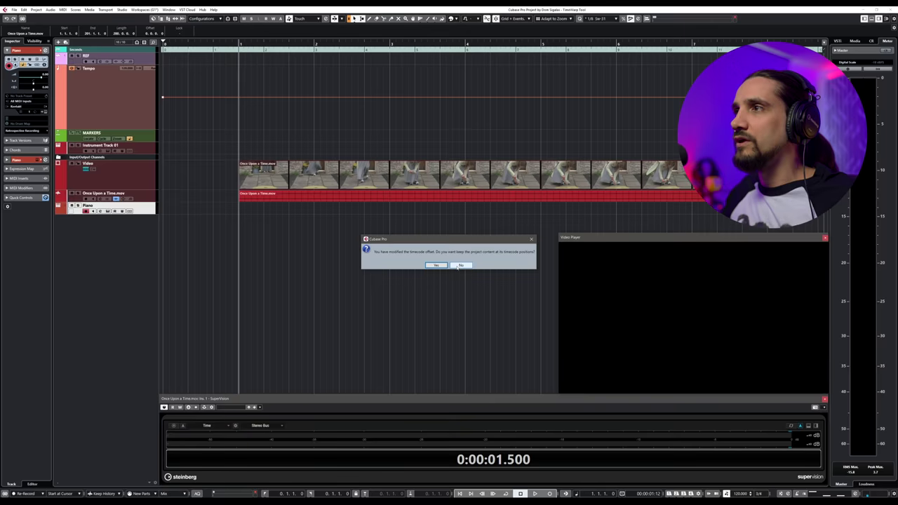
{"action": "left_click", "coordinate": [459, 265]}
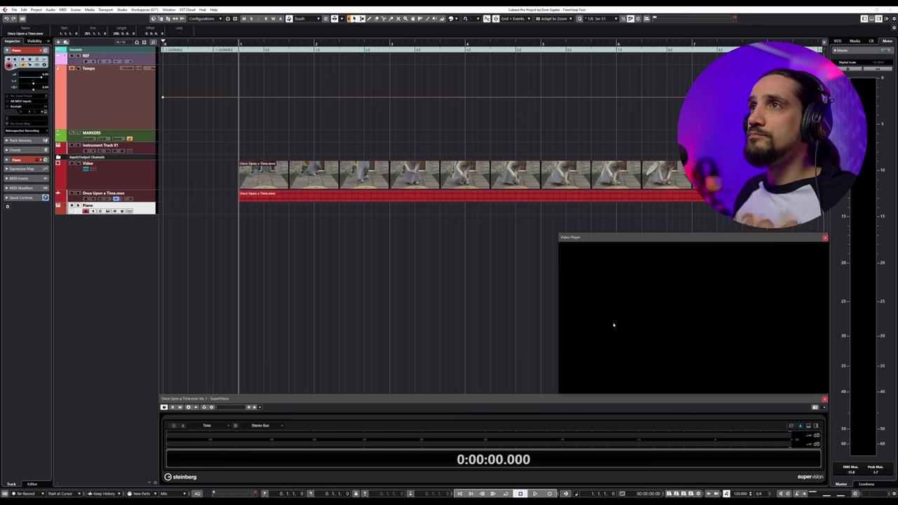
{"action": "key", "text": "space"}
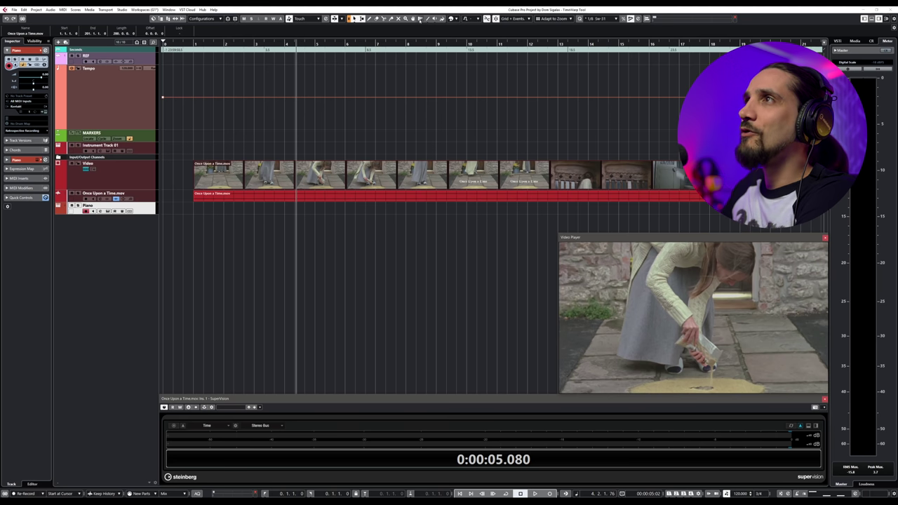
Step: Select the Time Warp tool in the toolbar
{"action": "left_click", "coordinate": [419, 19]}
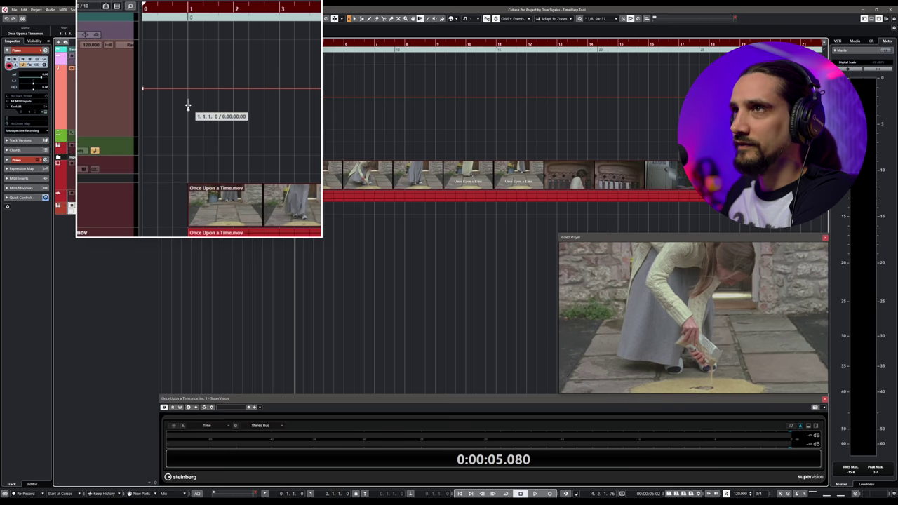
Step: Warp bar 1 onto the video's first frame, creating a tempo event there
{"action": "left_click_drag", "start_coordinate": [191, 108], "coordinate": [184, 96]}
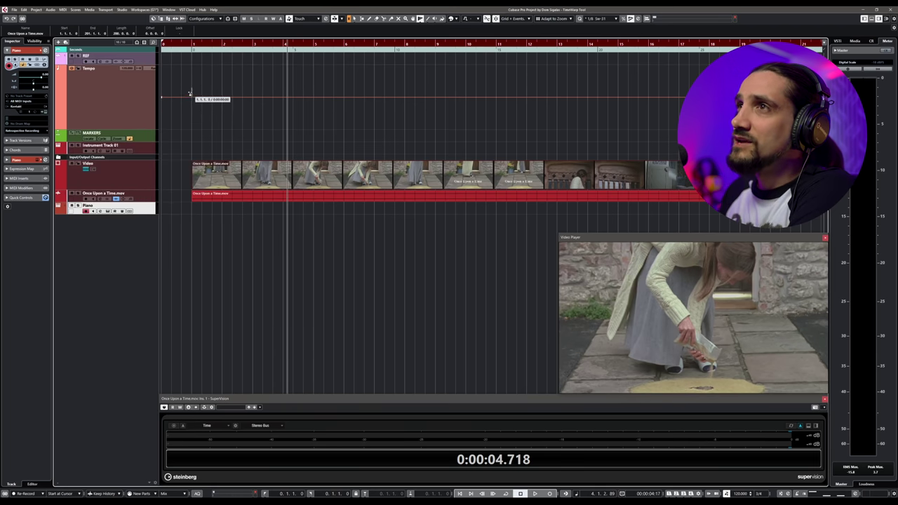
{"action": "left_click", "coordinate": [190, 97]}
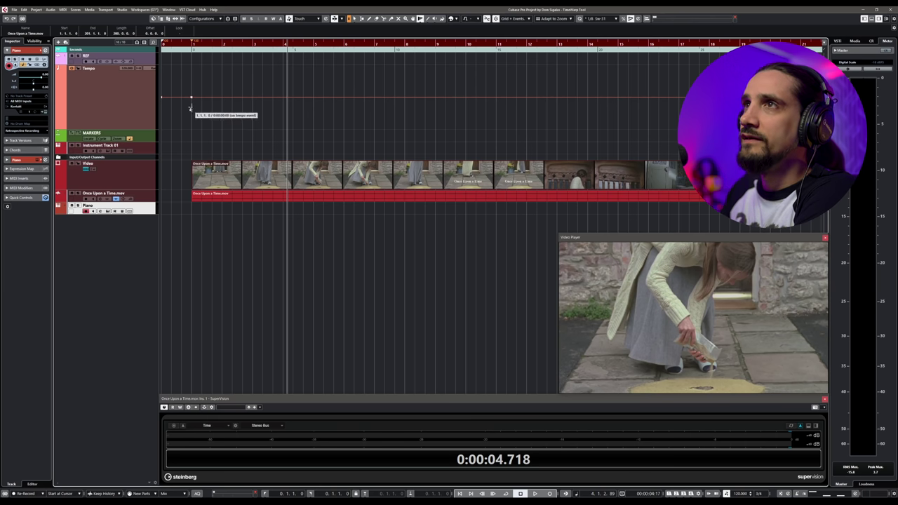
{"action": "left_click_drag", "start_coordinate": [186, 47], "coordinate": [186, 84]}
{"action": "key", "text": "g"}
{"action": "key", "text": "g"}
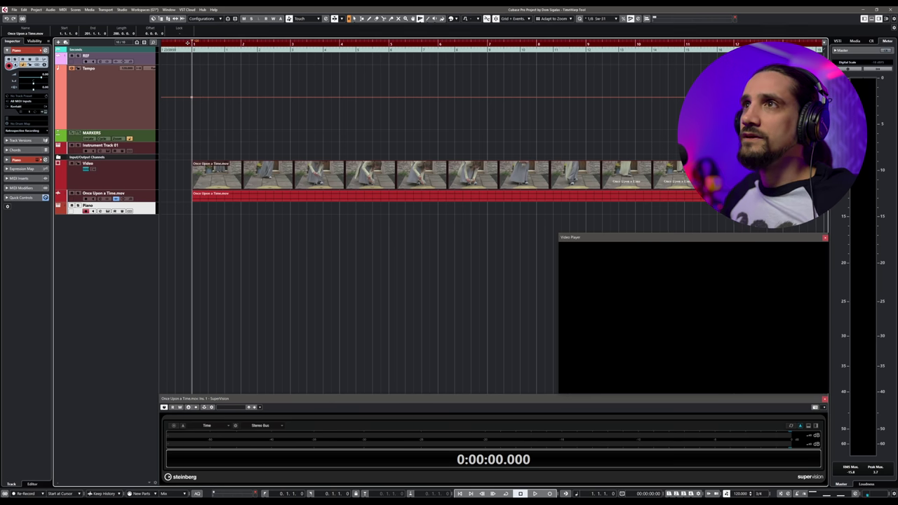
{"action": "mouse_move", "coordinate": [178, 44]}
{"action": "left_mouse_down"}
{"action": "mouse_move", "coordinate": [177, 115]}
{"action": "mouse_move", "coordinate": [236, 115]}
{"action": "left_mouse_up"}
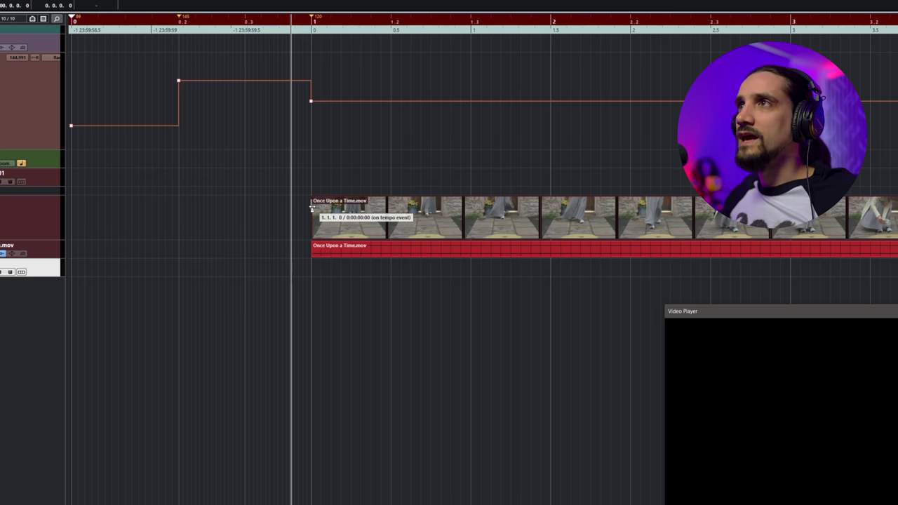
Step: Undo the trial tempo step and the lowered later stretch, keeping a flat 120 tempo
{"action": "key", "text": "ctrl+z"}
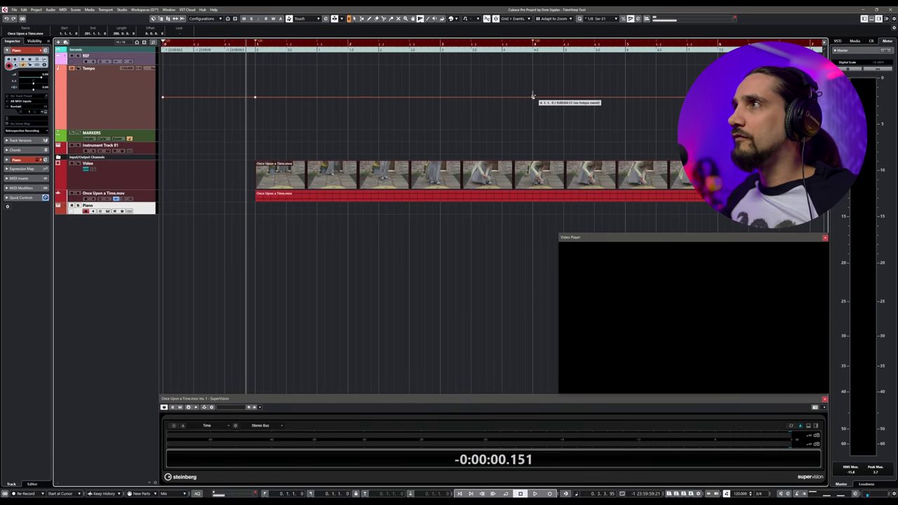
{"action": "left_click_drag", "start_coordinate": [625, 110], "coordinate": [659, 116]}
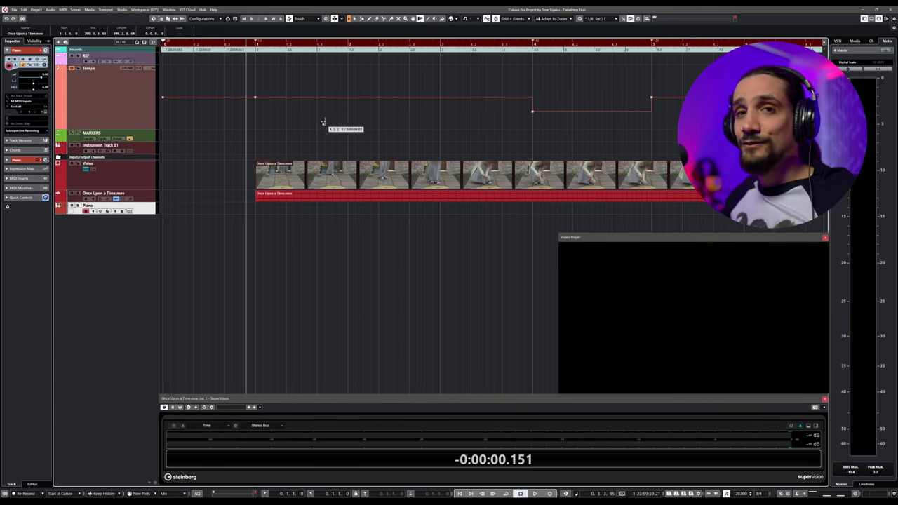
{"action": "key", "text": "ctrl+z"}
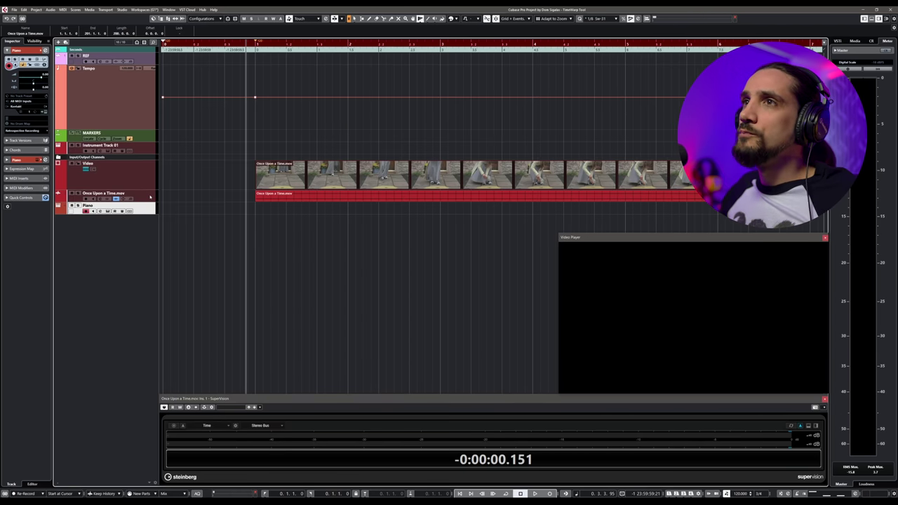
{"action": "left_click", "coordinate": [149, 197]}
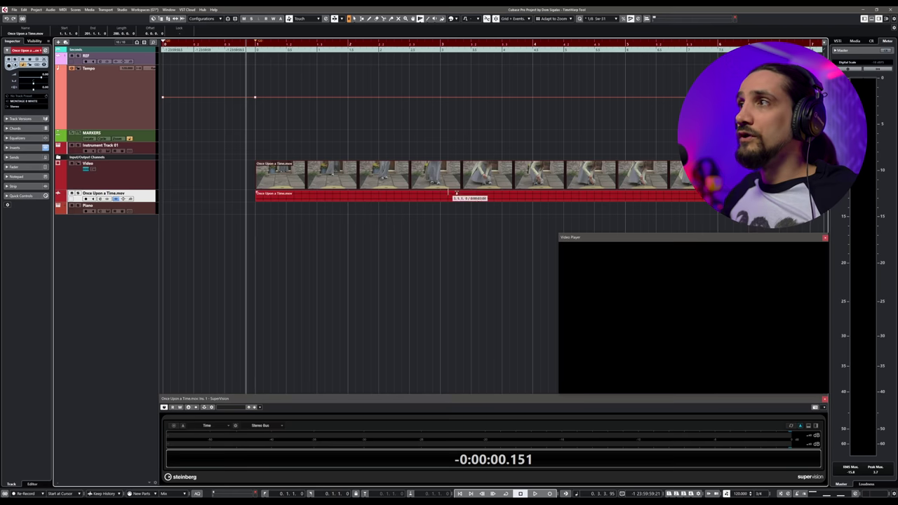
Step: Toggle the Once Upon a Time.mov audio track's time base in the Inspector, then play from zero
{"action": "key", "text": "g"}
{"action": "key", "text": "g"}
{"action": "key", "text": "g"}
{"action": "key", "text": "g"}
{"action": "key", "text": "g"}
{"action": "key", "text": "g"}
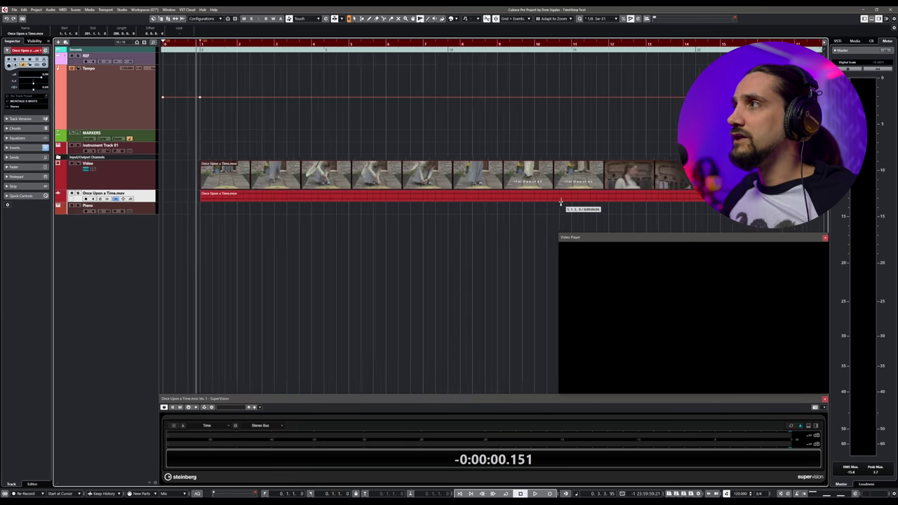
{"action": "key", "text": "g"}
{"action": "key", "text": "g"}
{"action": "key", "text": "g"}
{"action": "key", "text": "g"}
{"action": "key", "text": "g"}
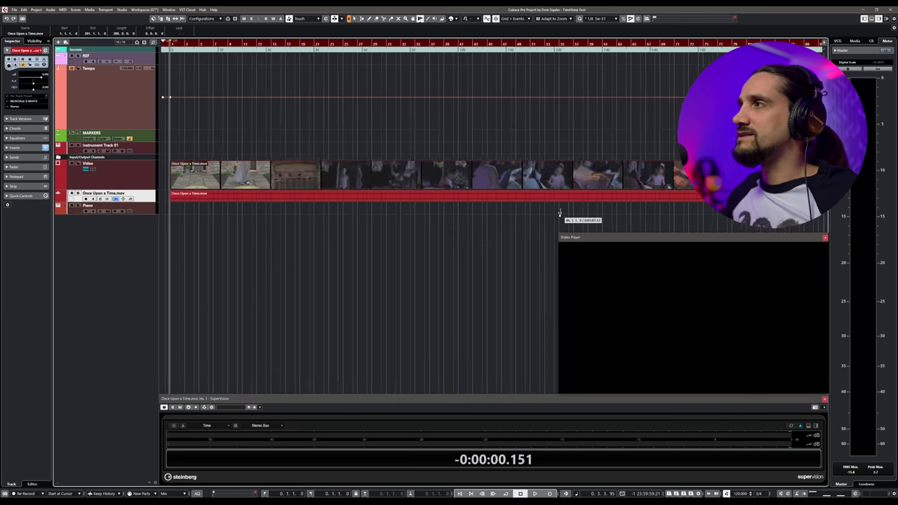
{"action": "key", "text": "g"}
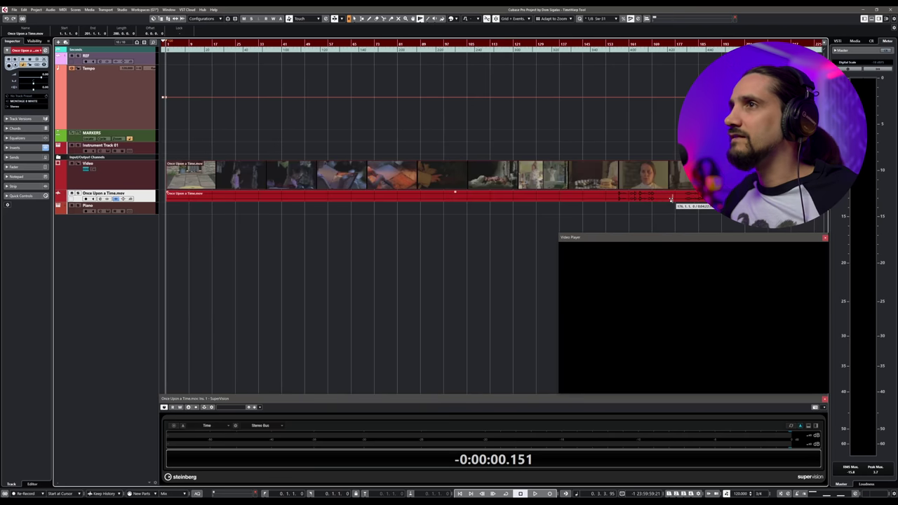
{"action": "key", "text": "h"}
{"action": "key", "text": "h"}
{"action": "key", "text": "h"}
{"action": "key", "text": "h"}
{"action": "key", "text": "h"}
{"action": "key", "text": "h"}
{"action": "key", "text": "h"}
{"action": "key", "text": "h"}
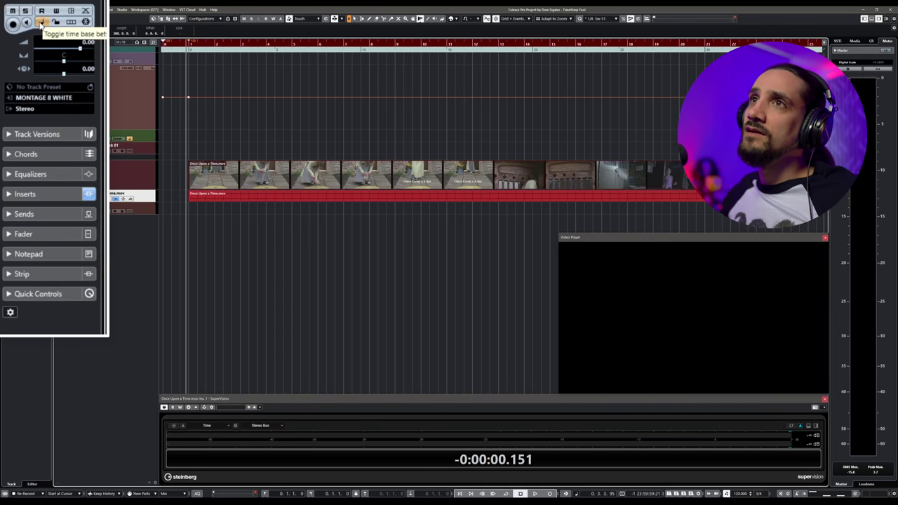
{"action": "left_click", "coordinate": [41, 22]}
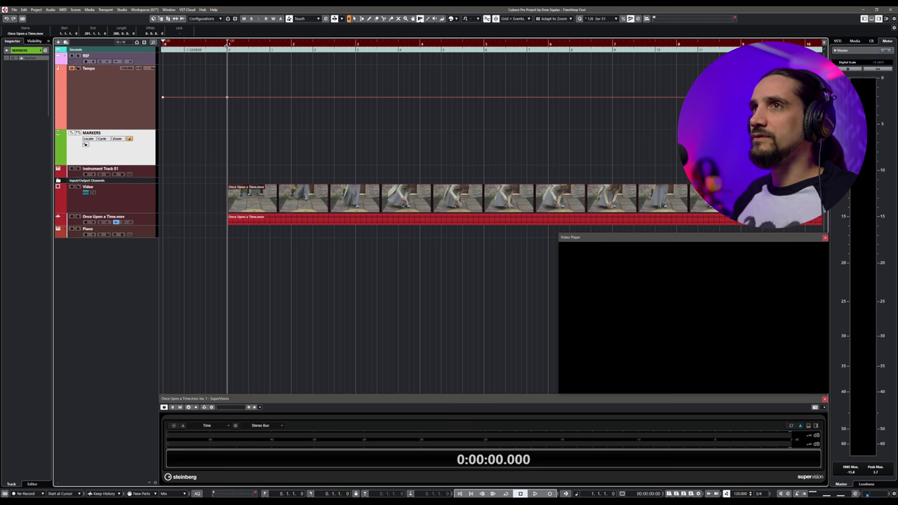
{"action": "key", "text": "space"}
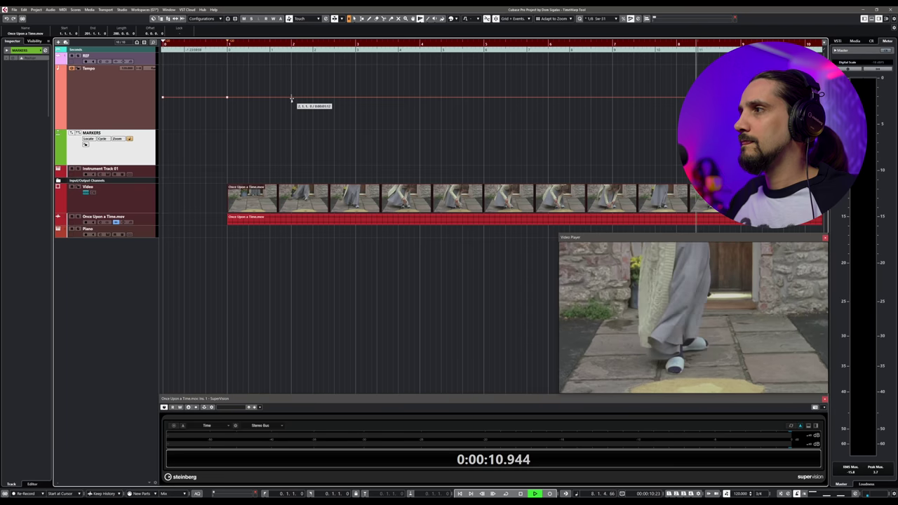
Step: Stop playback and scrub the cursor back to about 12 seconds on the title frame
{"action": "key", "text": "space"}
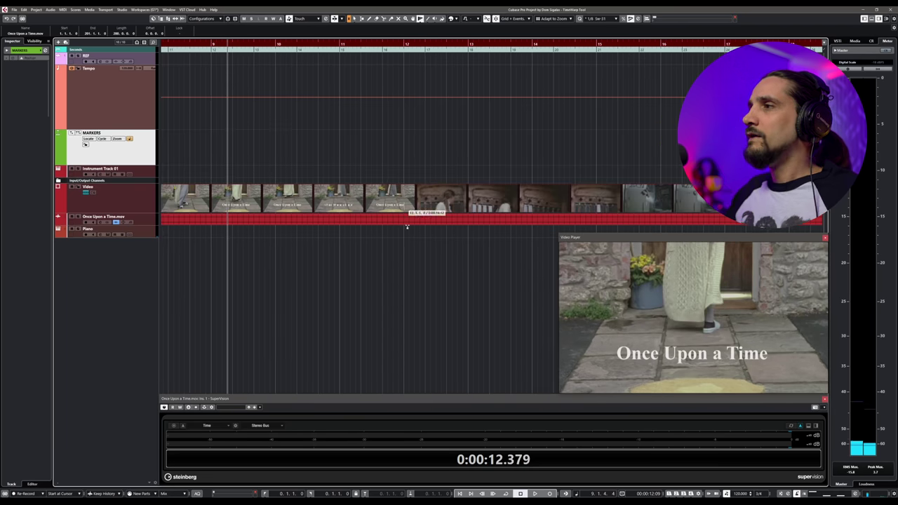
{"action": "key", "text": "g"}
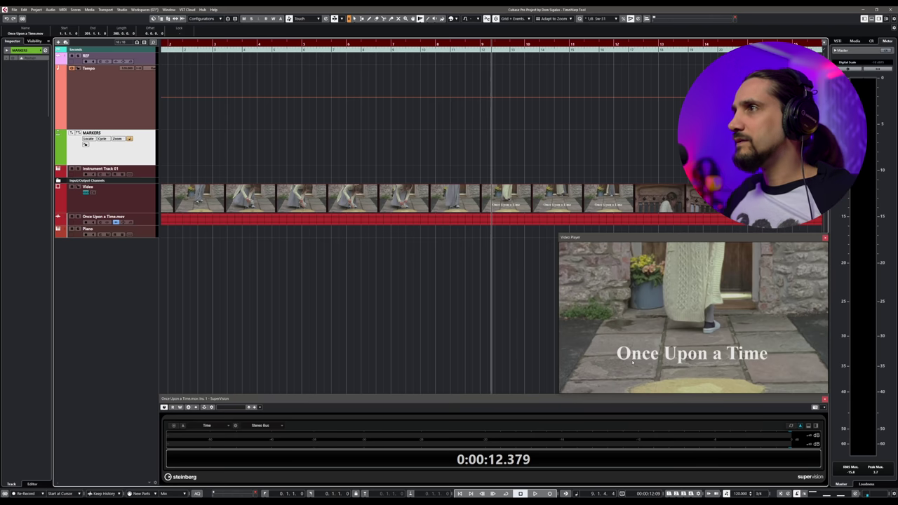
{"action": "left_click_drag", "start_coordinate": [469, 50], "coordinate": [484, 51]}
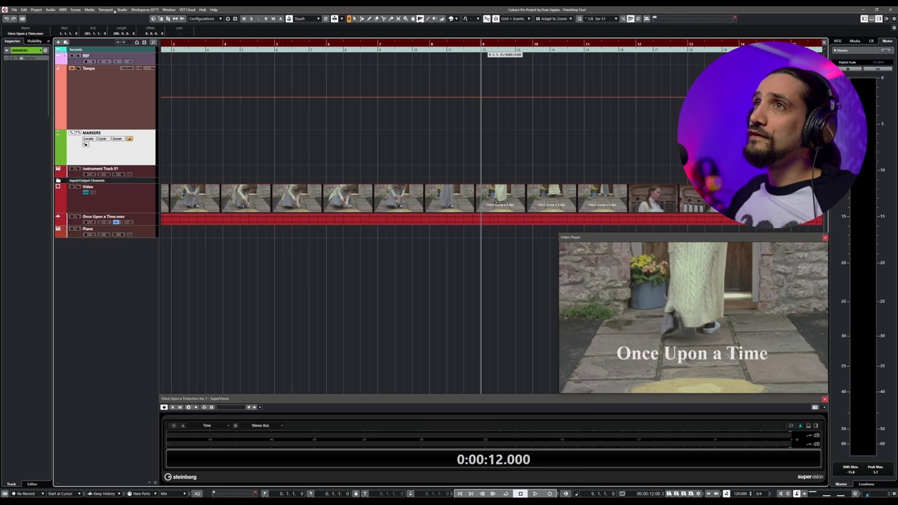
Step: Enable Transport > Use Video Follows Edit Mode and scrub the ruler around the title
{"action": "left_click", "coordinate": [107, 9]}
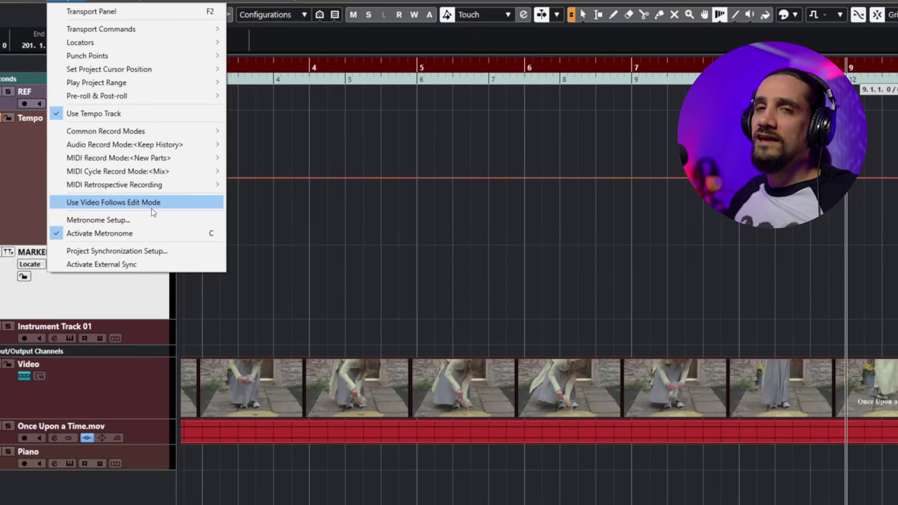
{"action": "left_click", "coordinate": [148, 203]}
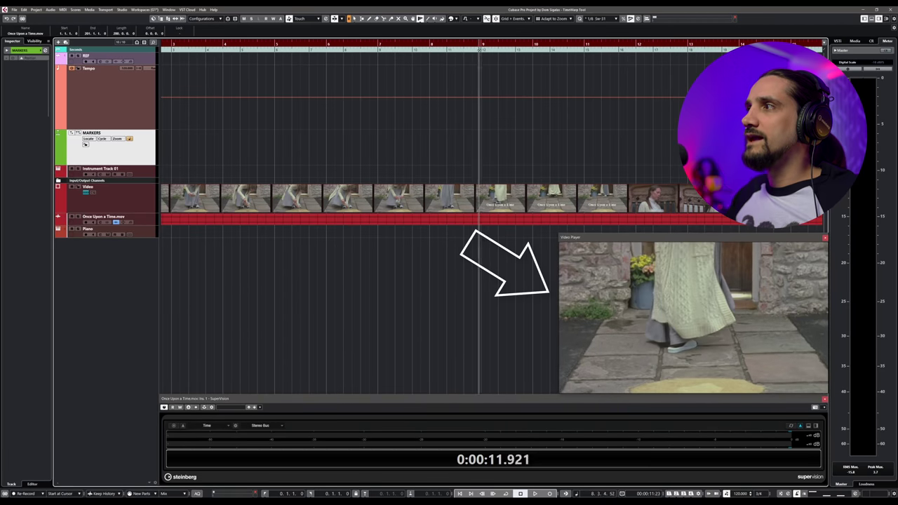
{"action": "left_click_drag", "start_coordinate": [514, 59], "coordinate": [464, 60]}
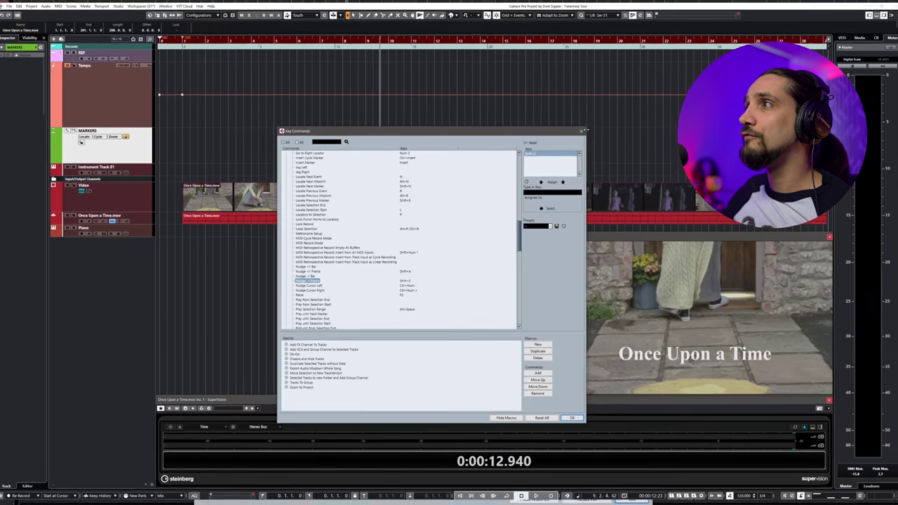
Step: Close the Key Commands dialog after checking Nudge -1 Frame (Shift+Z)
{"action": "left_click", "coordinate": [632, 468]}
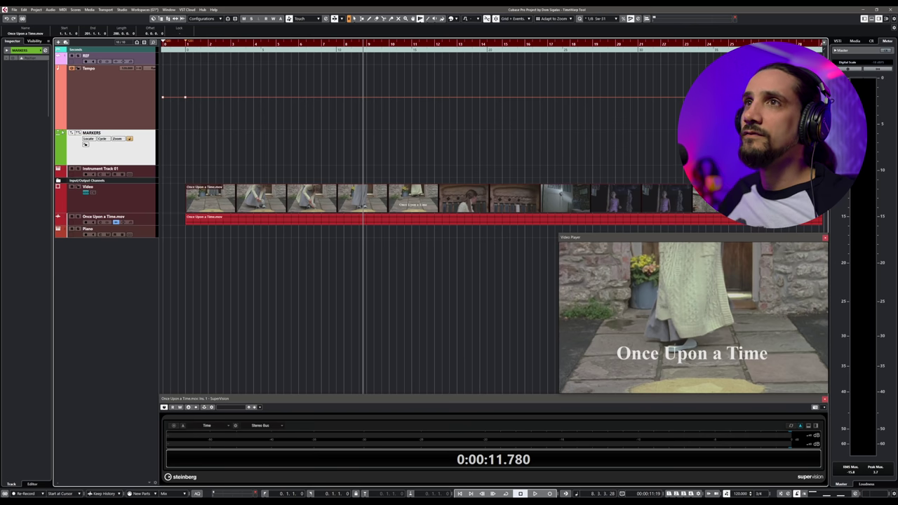
Step: Insert a Titles marker at 11.78 s and a Dark Room marker at 0:00:23.900
{"action": "left_click", "coordinate": [225, 142]}
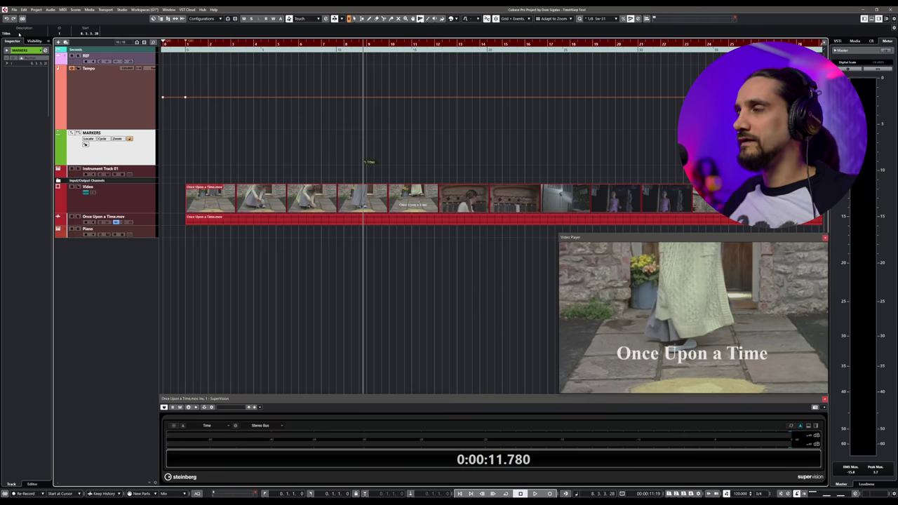
{"action": "left_click", "coordinate": [473, 114]}
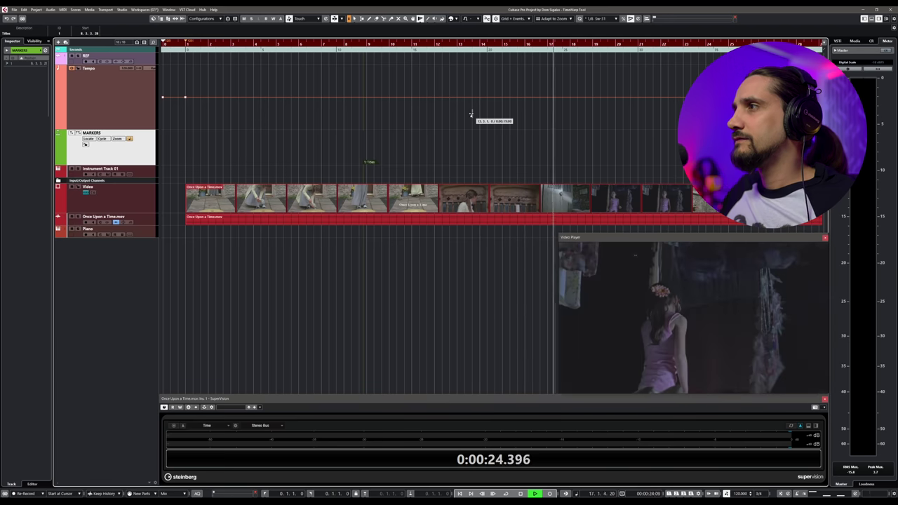
{"action": "key", "text": "space"}
{"action": "left_click", "coordinate": [563, 44]}
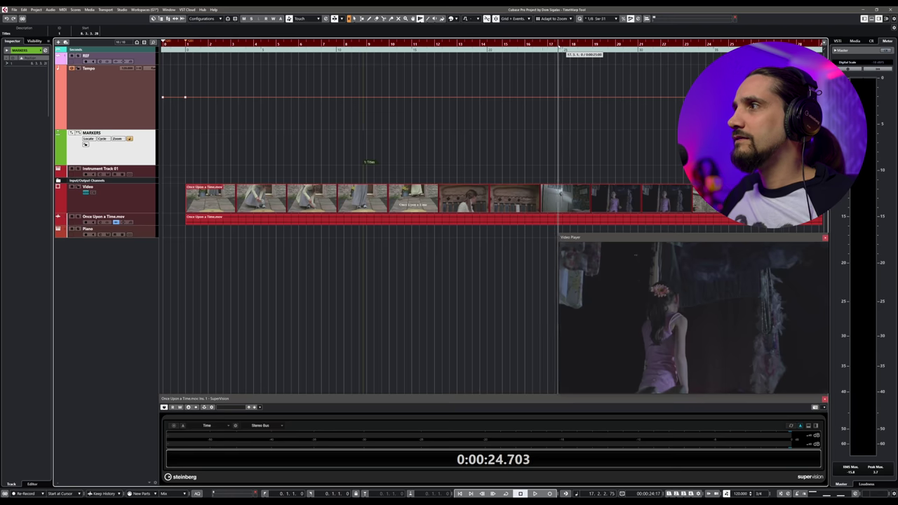
{"action": "left_click_drag", "start_coordinate": [558, 45], "coordinate": [559, 44]}
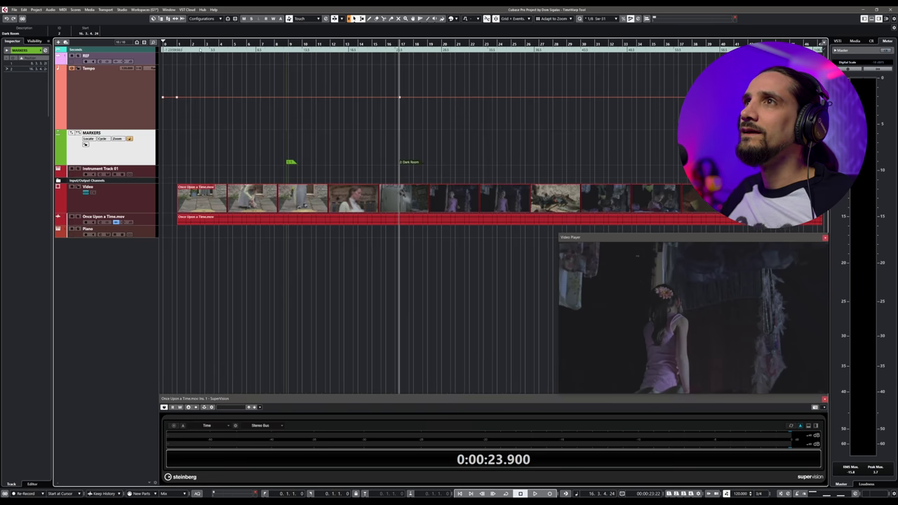
{"action": "left_click_drag", "start_coordinate": [176, 43], "coordinate": [253, 90]}
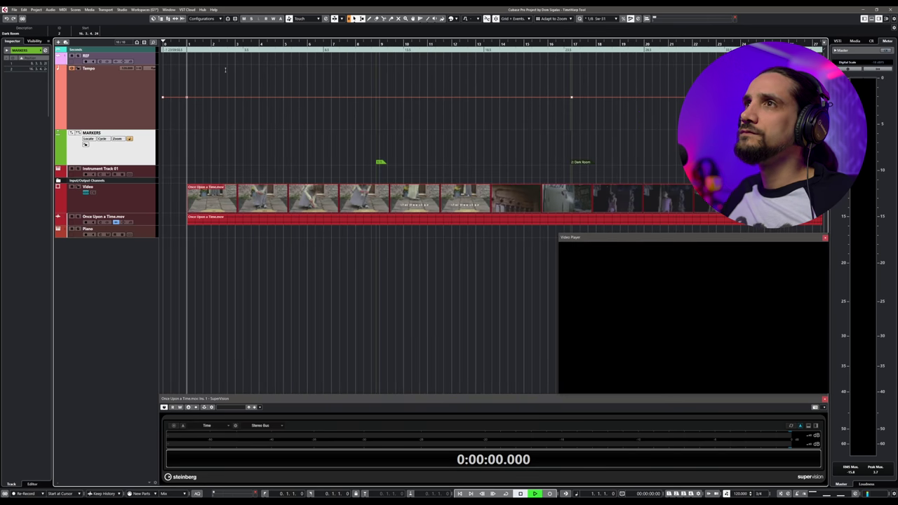
Step: Play the opening, scrub to the Titles marker, zoom out to the whole opening, and replay it
{"action": "key", "text": "space"}
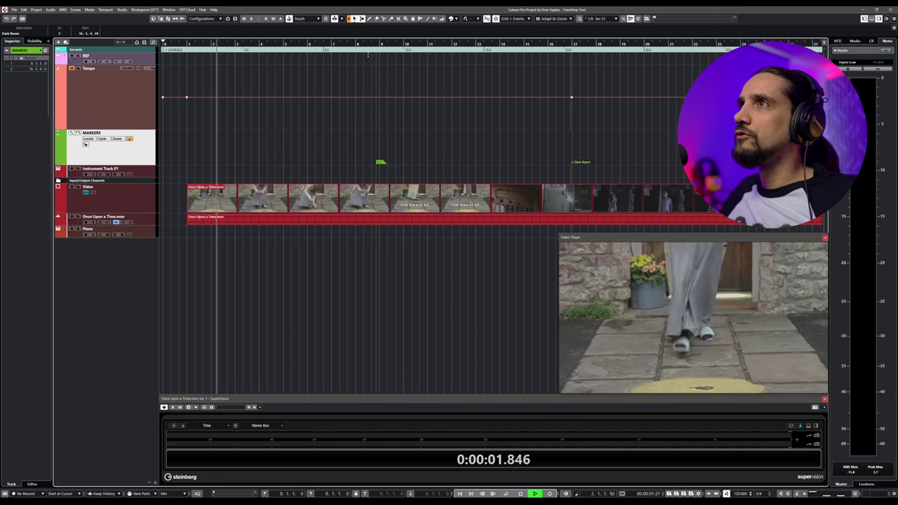
{"action": "key", "text": "space"}
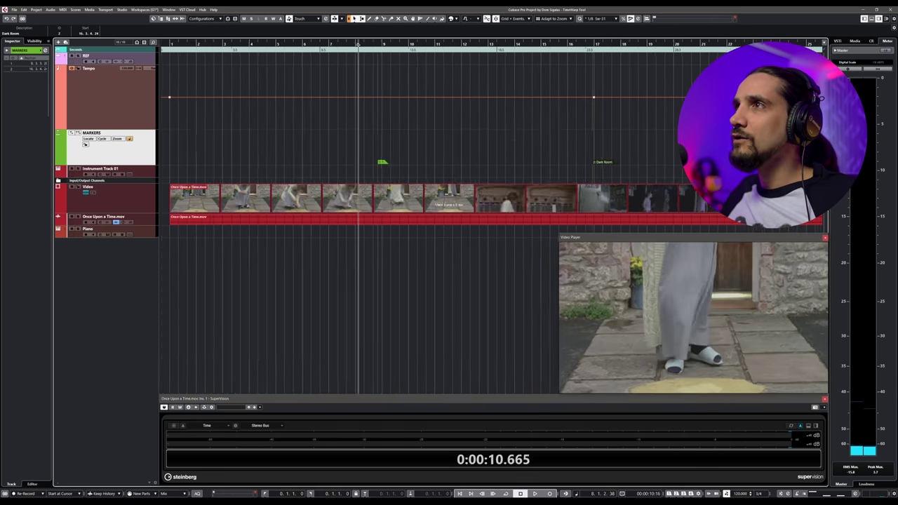
{"action": "left_click_drag", "start_coordinate": [358, 45], "coordinate": [381, 77]}
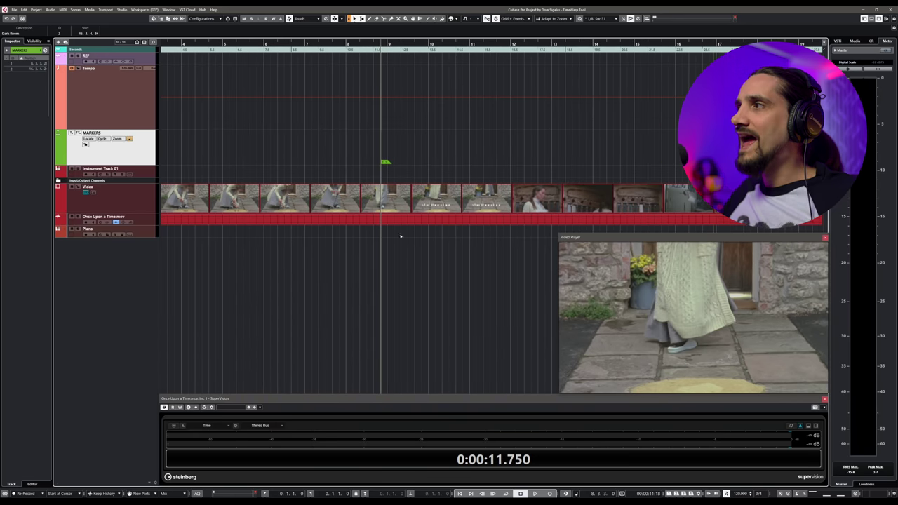
{"action": "key", "text": "g"}
{"action": "key", "text": "g"}
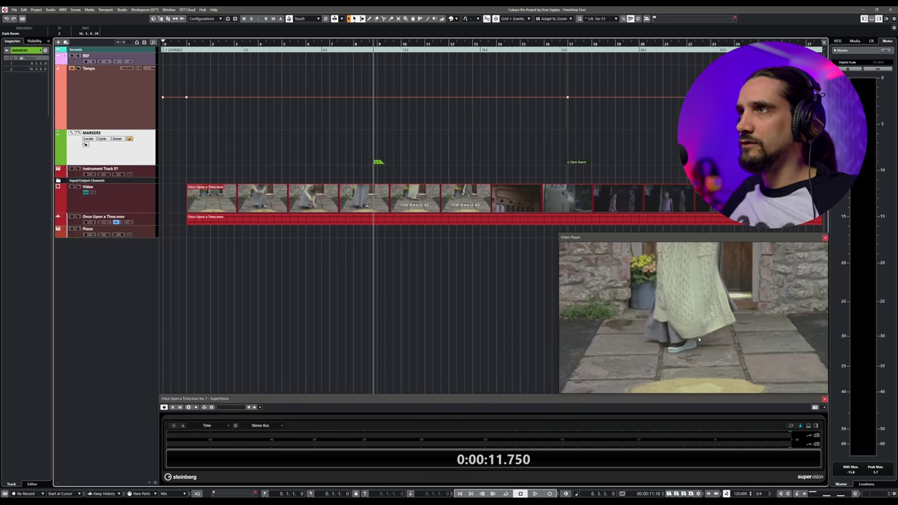
{"action": "key", "text": "Escape"}
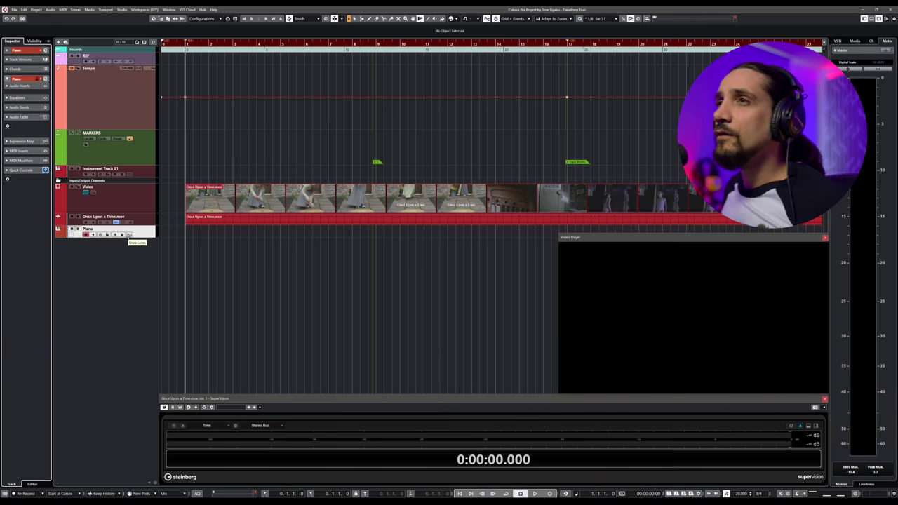
{"action": "key", "text": "space"}
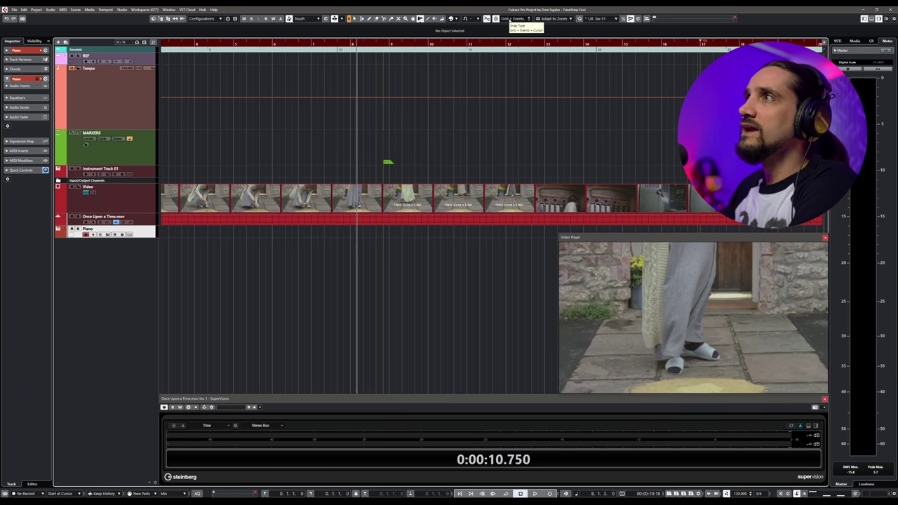
Step: Keep snapping on Grid + Events + Cursor and warp bar 9 onto the Titles marker
{"action": "left_click", "coordinate": [508, 19]}
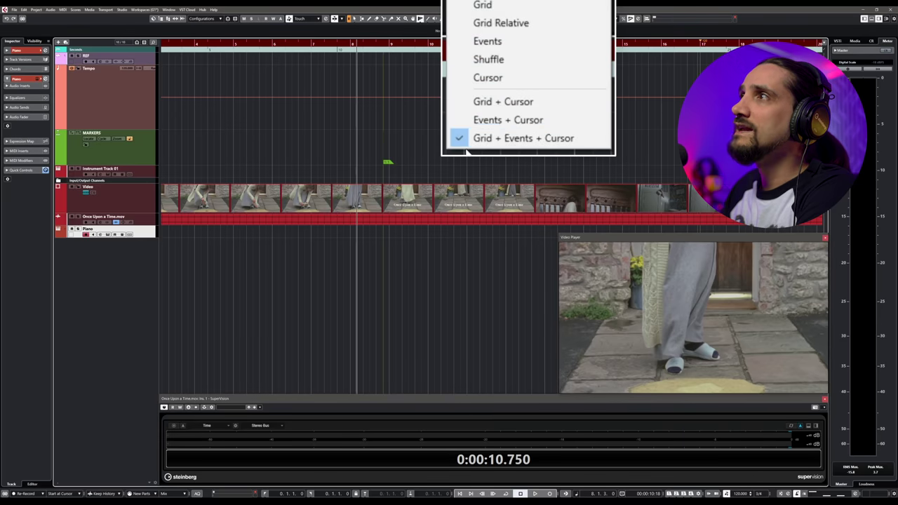
{"action": "left_click", "coordinate": [517, 144]}
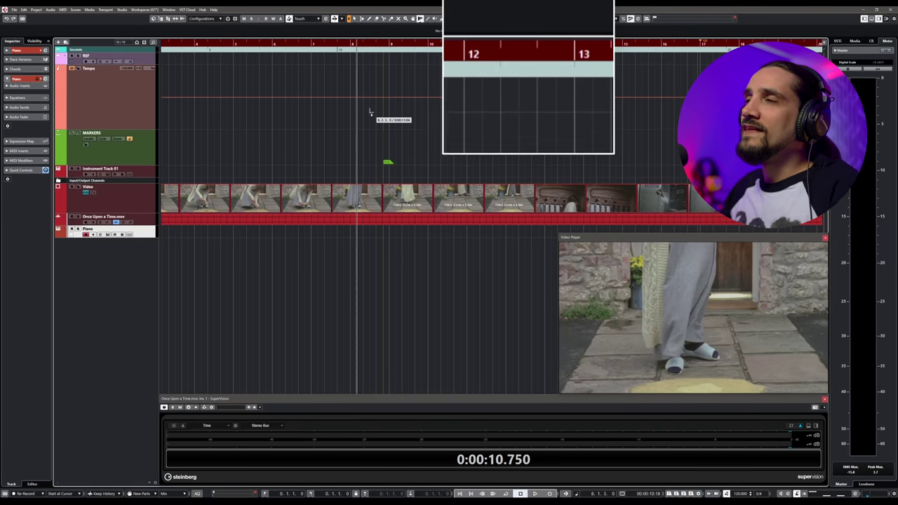
{"action": "left_click", "coordinate": [390, 142]}
{"action": "left_click_drag", "start_coordinate": [388, 142], "coordinate": [384, 143]}
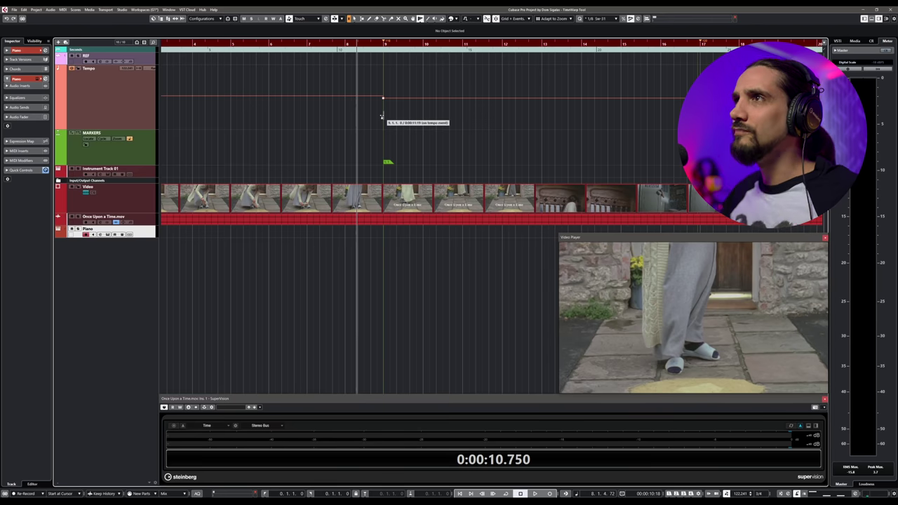
Step: Play from just before the Titles marker to check bar 9, then return to the project start
{"action": "key", "text": "g"}
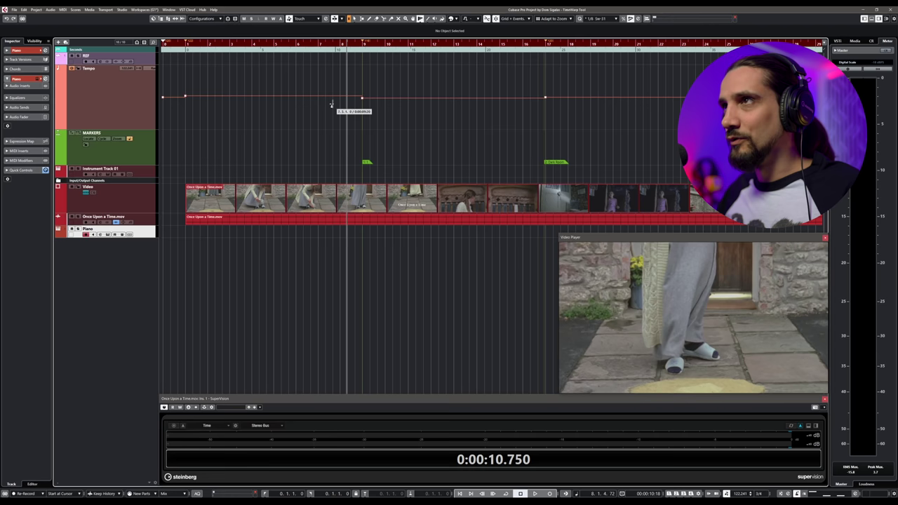
{"action": "left_click", "coordinate": [339, 44]}
{"action": "key", "text": "space"}
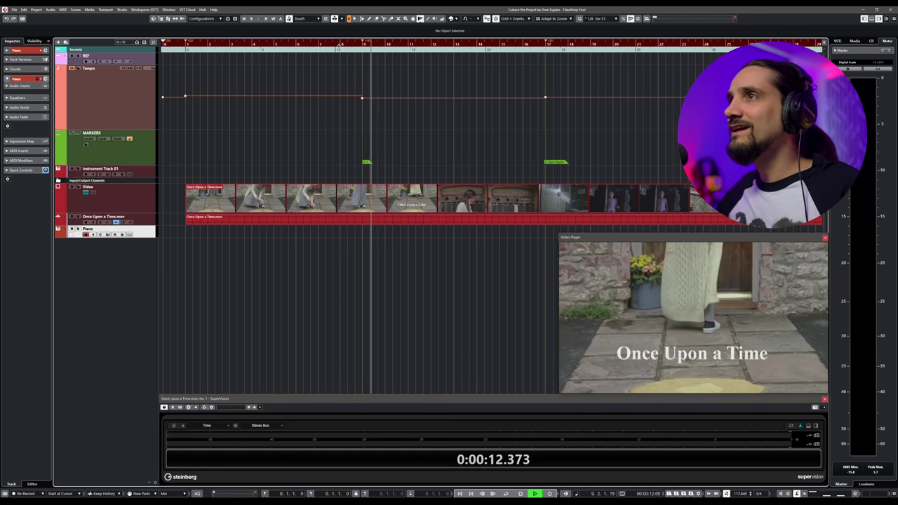
{"action": "key", "text": "space"}
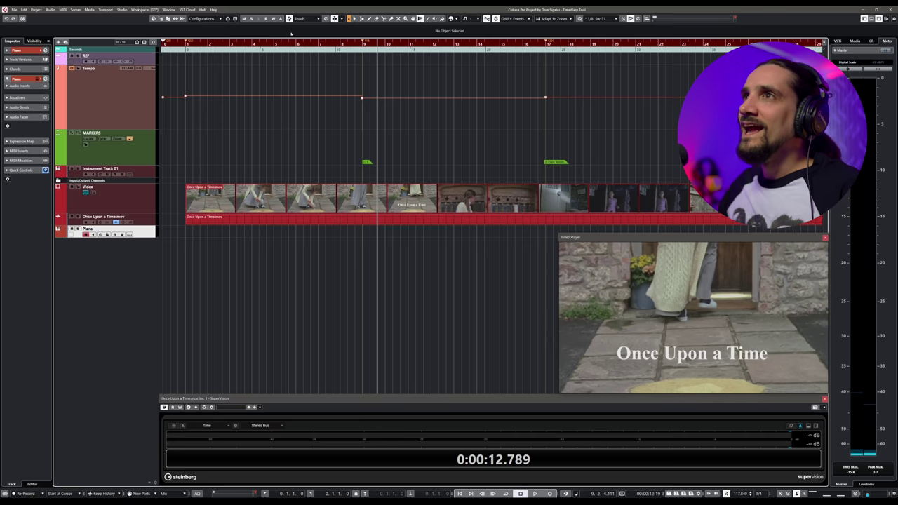
{"action": "left_click", "coordinate": [186, 47]}
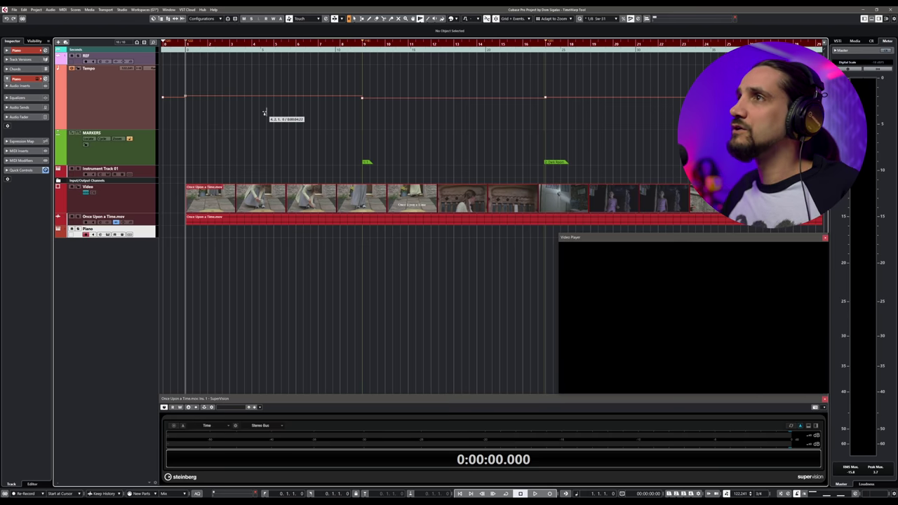
Step: Undo the warp back to 120 BPM and park the playhead at bar 9 by the title card
{"action": "key", "text": "ctrl+z"}
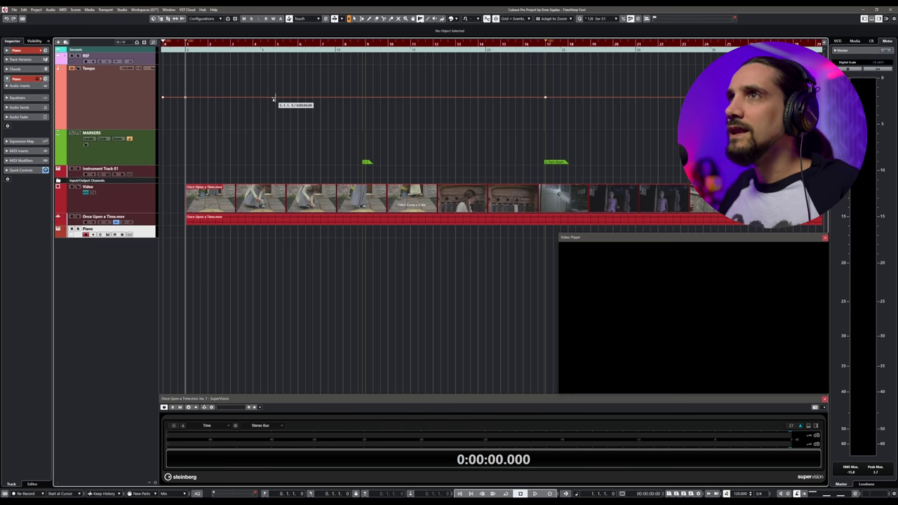
{"action": "key", "text": "Home"}
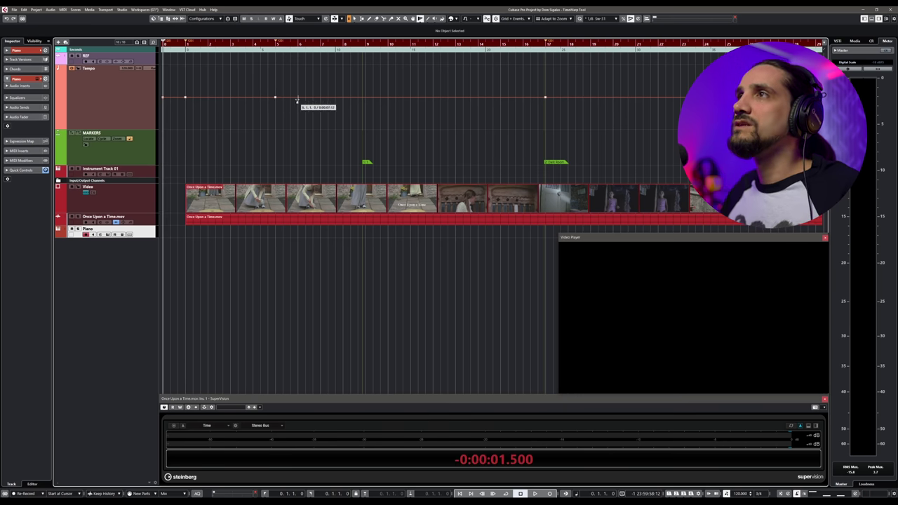
{"action": "left_click", "coordinate": [363, 96]}
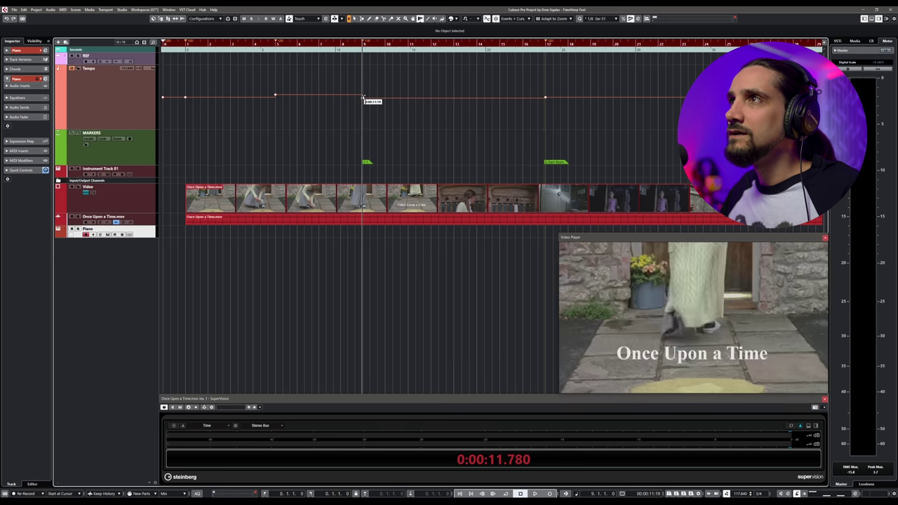
{"action": "mouse_move", "coordinate": [284, 47]}
{"action": "left_mouse_down"}
{"action": "mouse_move", "coordinate": [301, 47]}
{"action": "mouse_move", "coordinate": [291, 52]}
{"action": "left_mouse_up"}
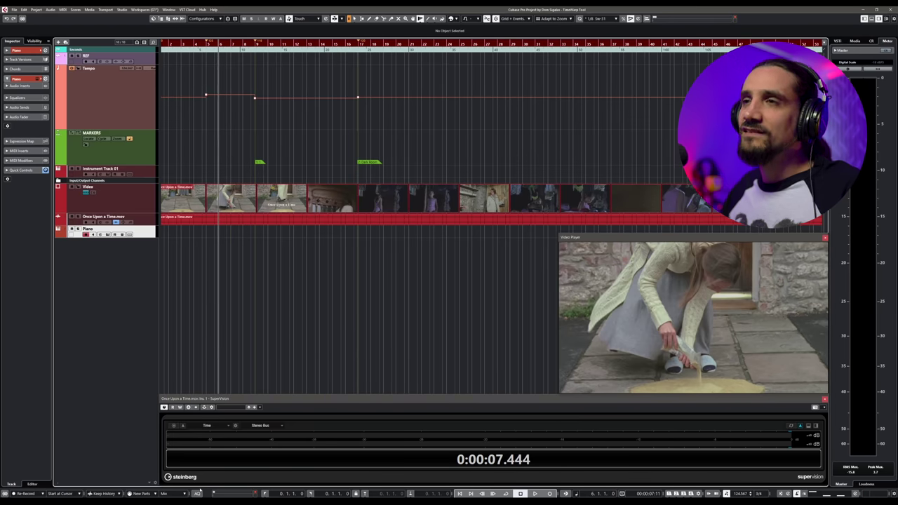
Step: Re-warp the tempo so bar 9 meets the Titles marker, about 122.241 BPM
{"action": "key", "text": "g"}
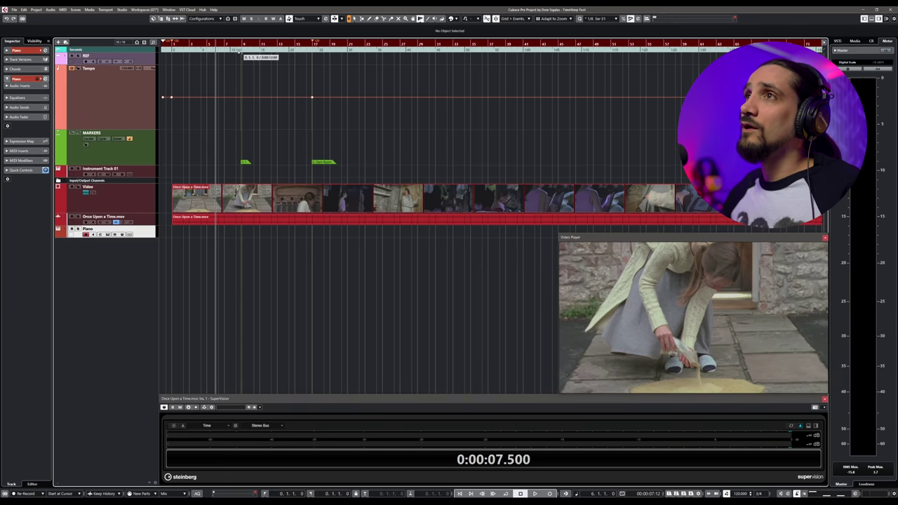
{"action": "key", "text": "h"}
{"action": "key", "text": "h"}
{"action": "key", "text": "h"}
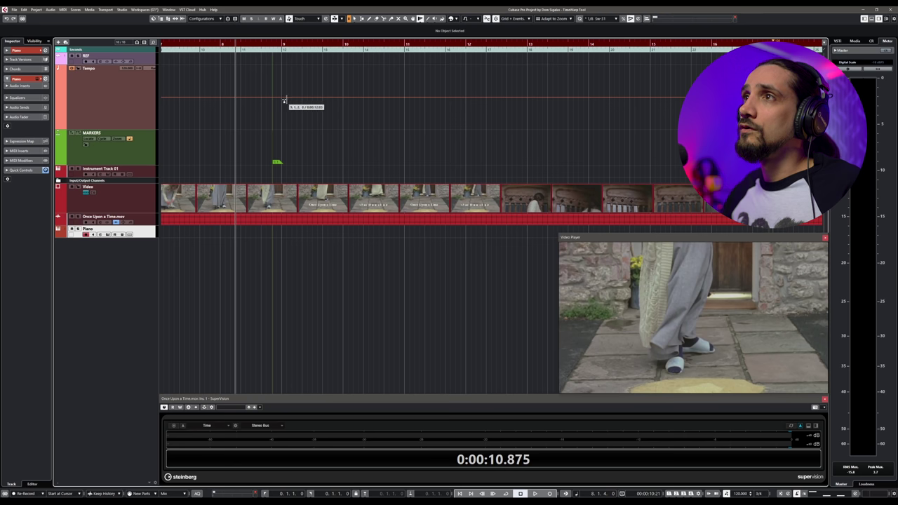
{"action": "left_click_drag", "start_coordinate": [284, 101], "coordinate": [272, 97]}
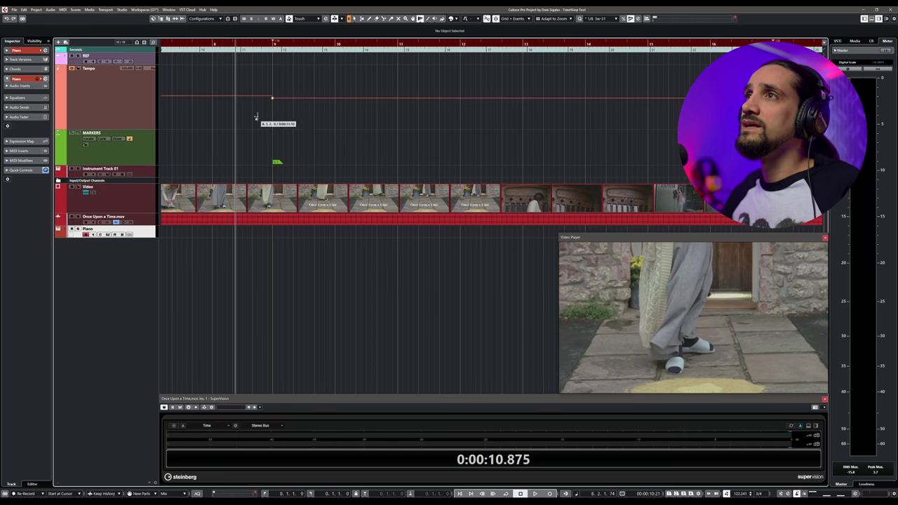
{"action": "key", "text": "g"}
{"action": "key", "text": "g"}
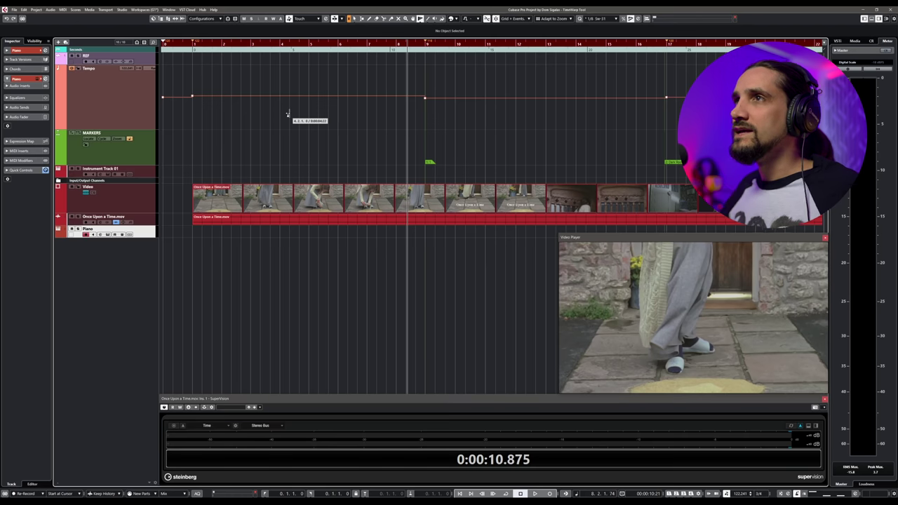
{"action": "key", "text": "space"}
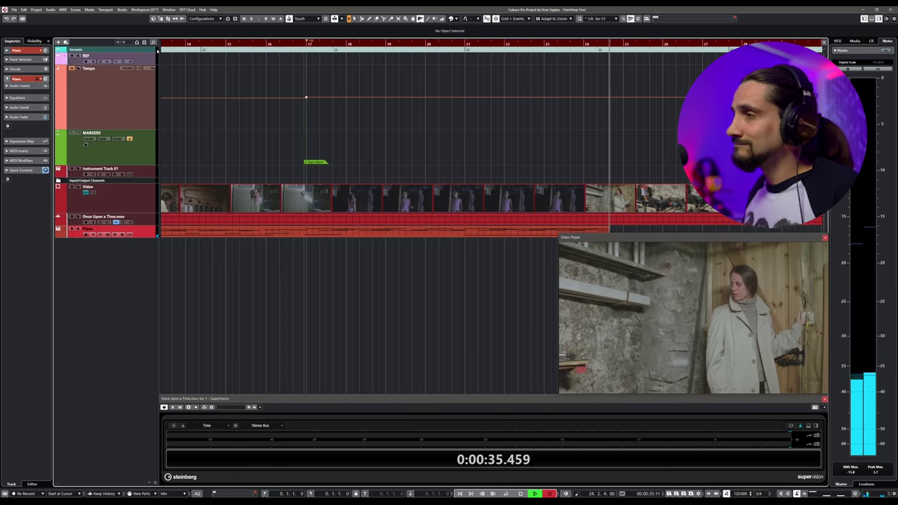
Step: Stop the piano recording, which runs to about 0:00:36.281, and zoom in around bar 9
{"action": "key", "text": "space"}
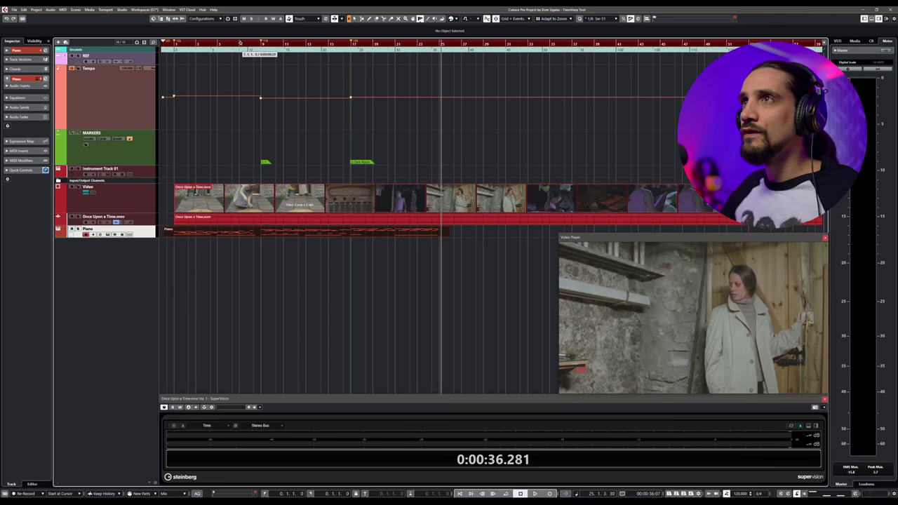
{"action": "left_click_drag", "start_coordinate": [240, 43], "coordinate": [239, 50]}
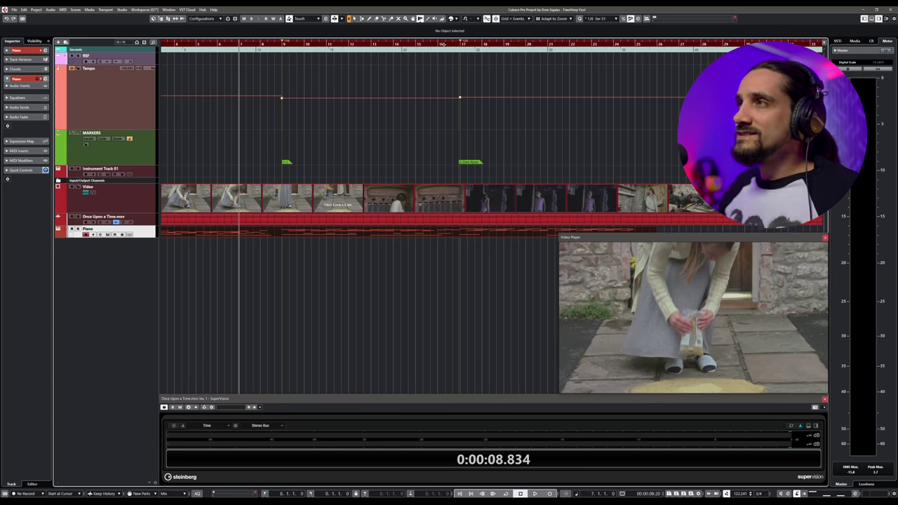
{"action": "left_click_drag", "start_coordinate": [447, 42], "coordinate": [449, 51]}
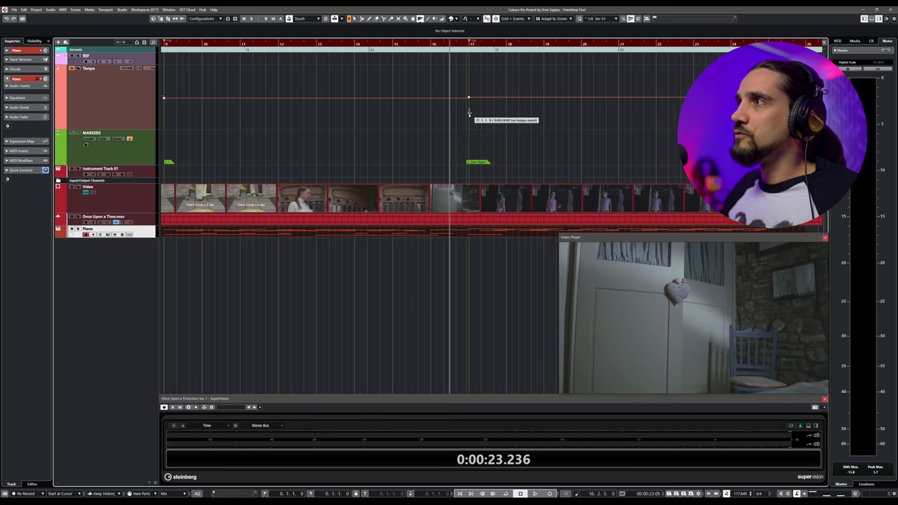
{"action": "left_click", "coordinate": [477, 163]}
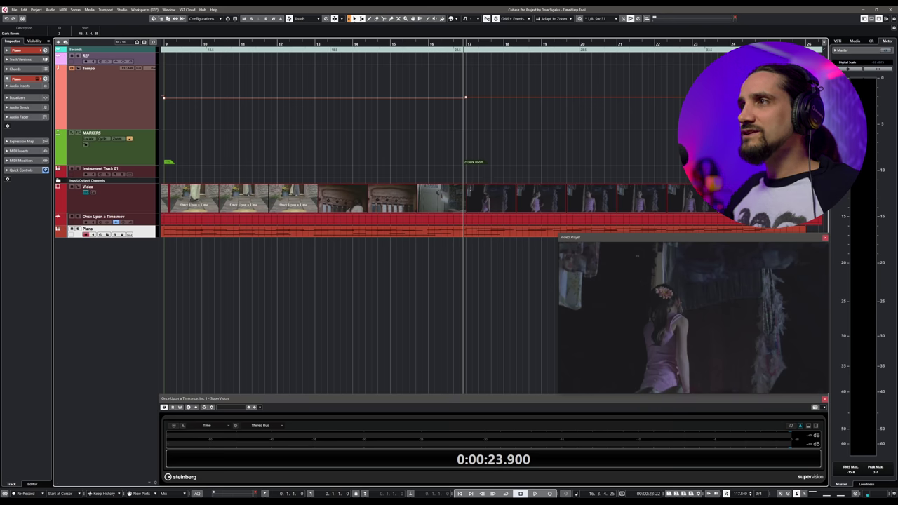
{"action": "key", "text": "g"}
{"action": "key", "text": "g"}
{"action": "key", "text": "g"}
{"action": "left_click", "coordinate": [327, 44]}
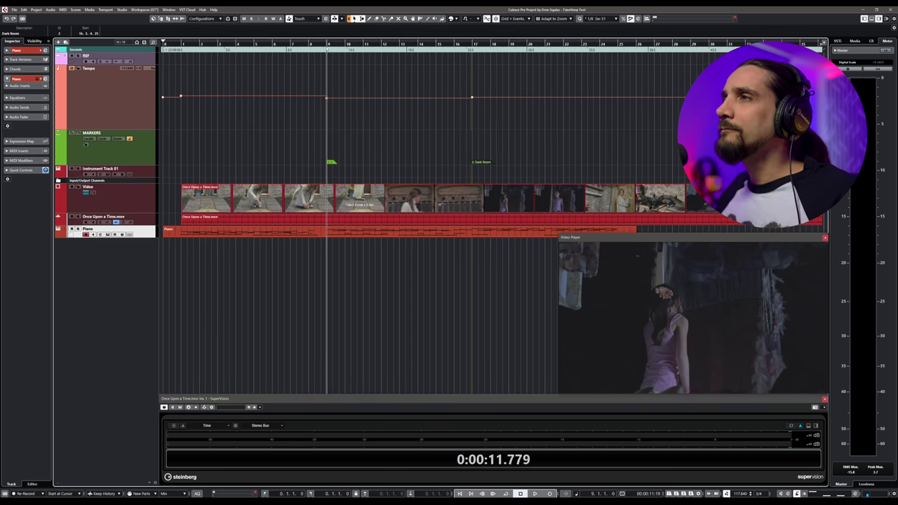
{"action": "key", "text": "space"}
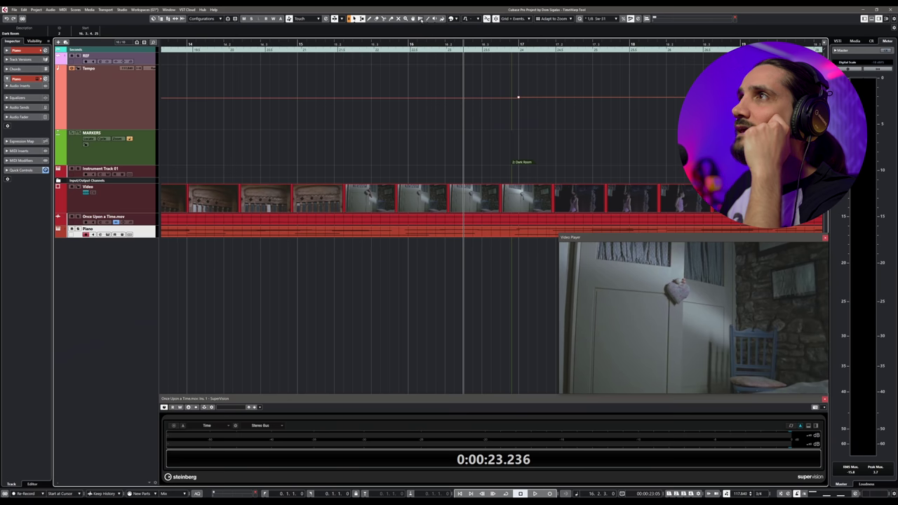
Step: Warp bar 17 onto the Dark Room marker and play from a few bars earlier to check it
{"action": "left_click", "coordinate": [522, 137]}
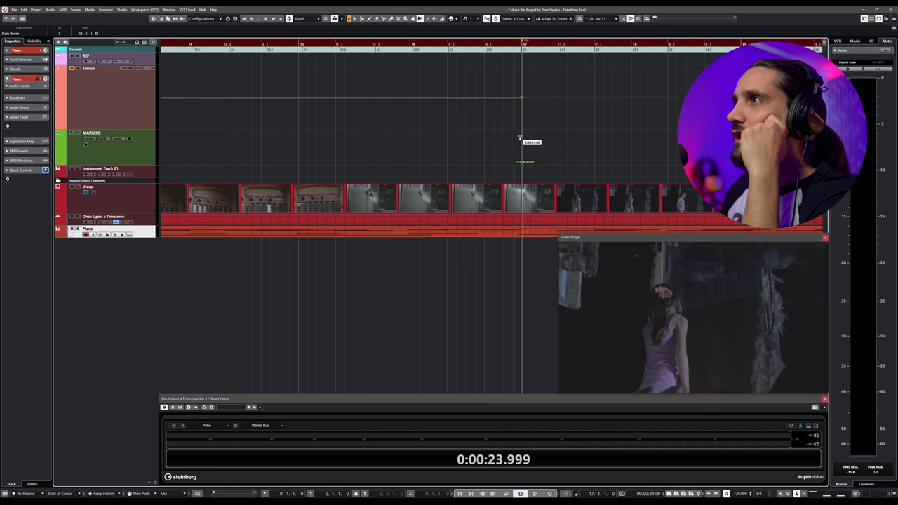
{"action": "left_click_drag", "start_coordinate": [516, 137], "coordinate": [515, 139]}
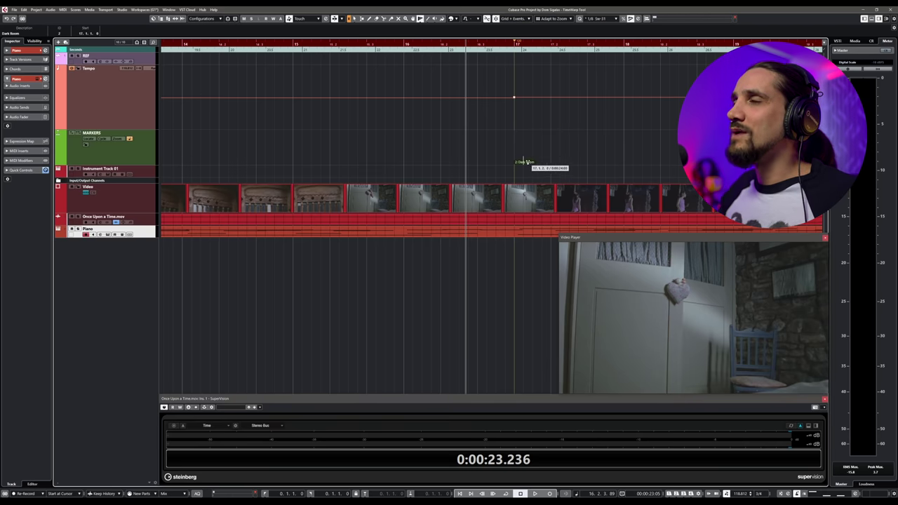
{"action": "left_click", "coordinate": [292, 44]}
{"action": "key", "text": "space"}
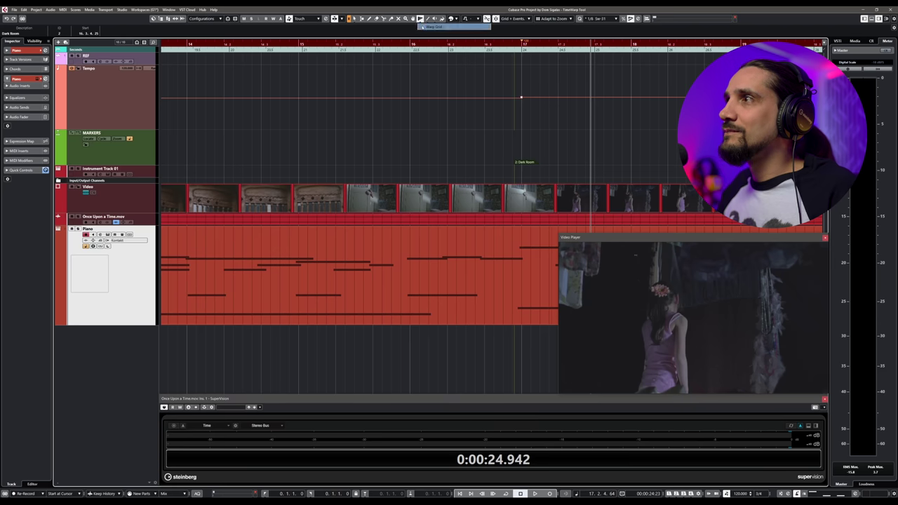
Step: Set the playhead on the Dark Room marker and drag the bar grid and piano notes toward it
{"action": "scroll", "coordinate": [522, 145], "scroll_direction": "right", "scroll_amount": 3}
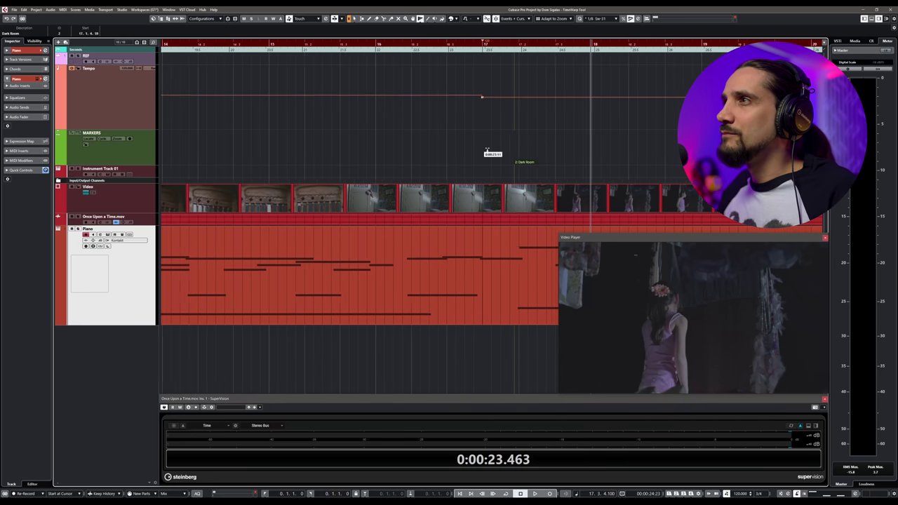
{"action": "scroll", "coordinate": [467, 153], "scroll_direction": "left", "scroll_amount": 3}
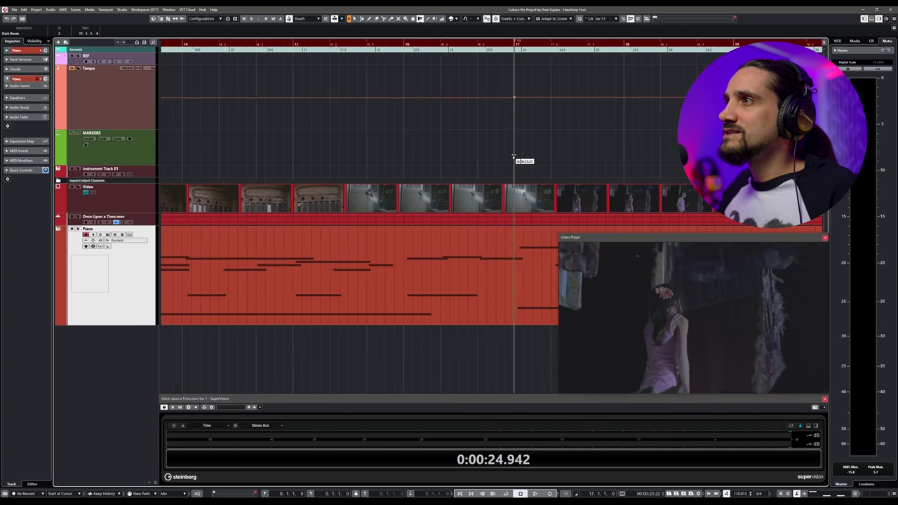
{"action": "scroll", "coordinate": [531, 160], "scroll_direction": "right", "scroll_amount": 1}
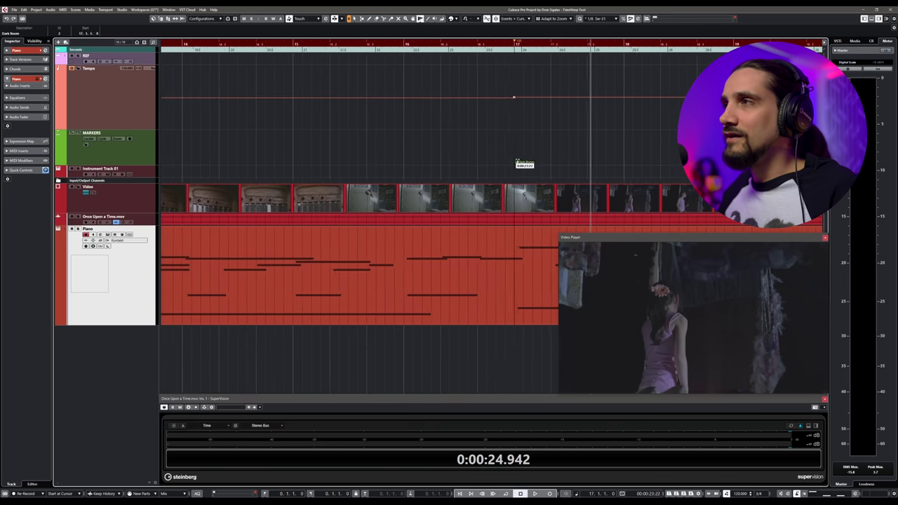
{"action": "left_click", "coordinate": [522, 161]}
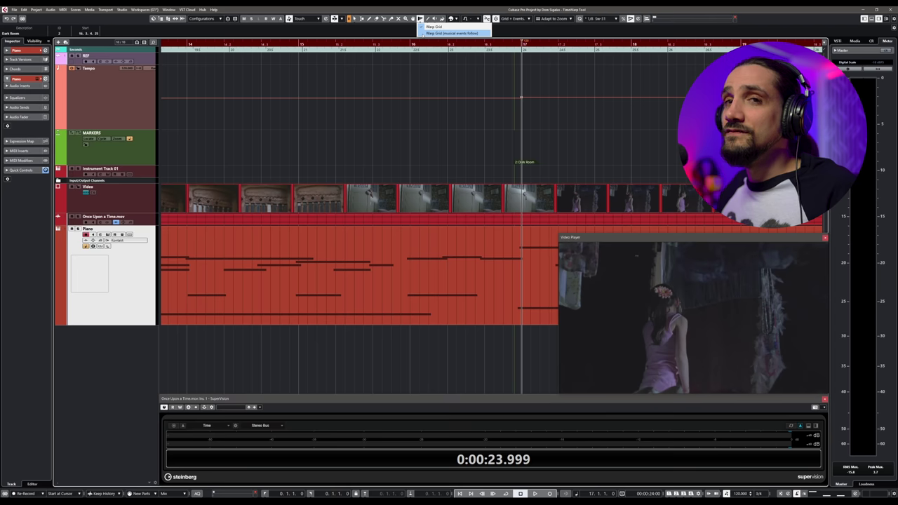
{"action": "mouse_move", "coordinate": [519, 150]}
{"action": "left_mouse_down"}
{"action": "mouse_move", "coordinate": [472, 154]}
{"action": "mouse_move", "coordinate": [530, 158]}
{"action": "mouse_move", "coordinate": [523, 161]}
{"action": "left_mouse_up"}
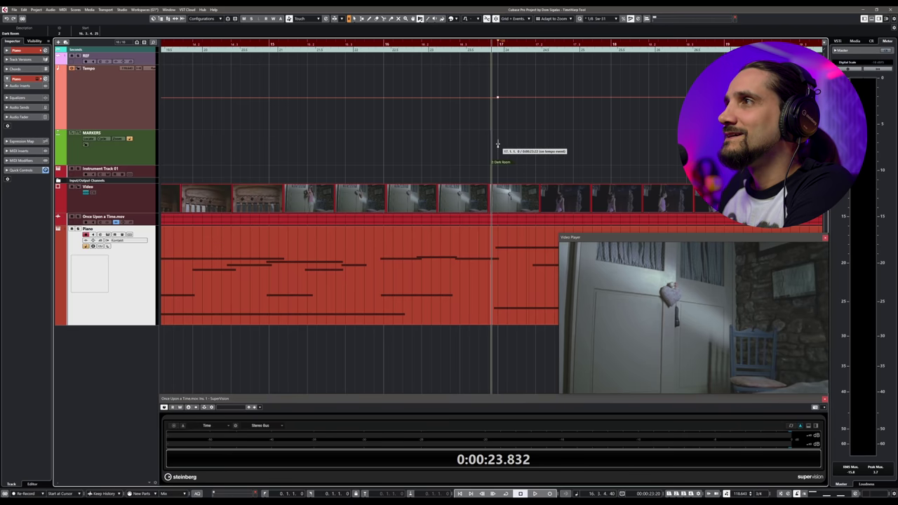
Step: Pull bar 17 onto the Dark Room marker, then undo and redo the warp to compare
{"action": "left_click_drag", "start_coordinate": [497, 143], "coordinate": [491, 146]}
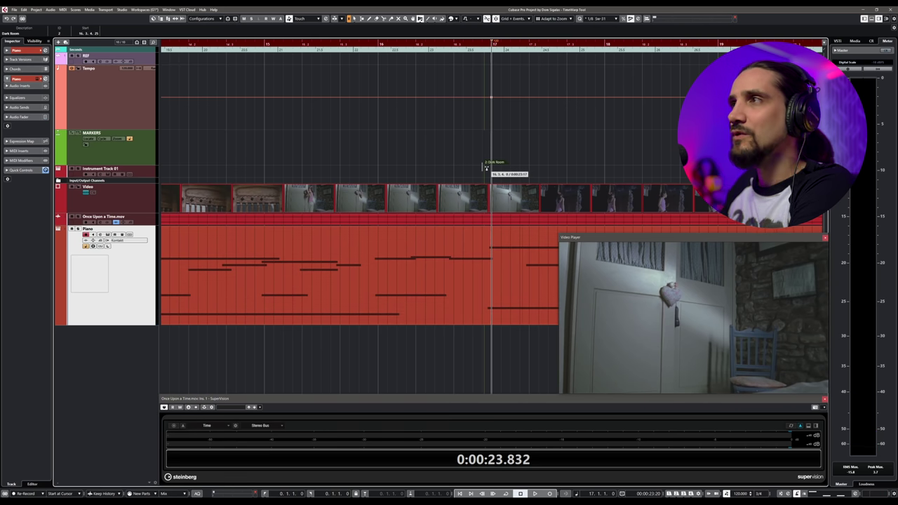
{"action": "key", "text": "ctrl+z"}
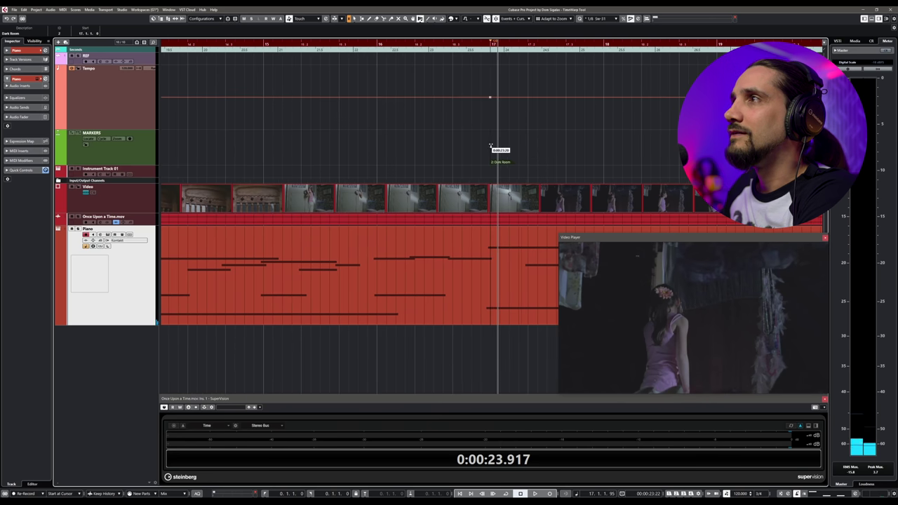
{"action": "key", "text": "ctrl+z"}
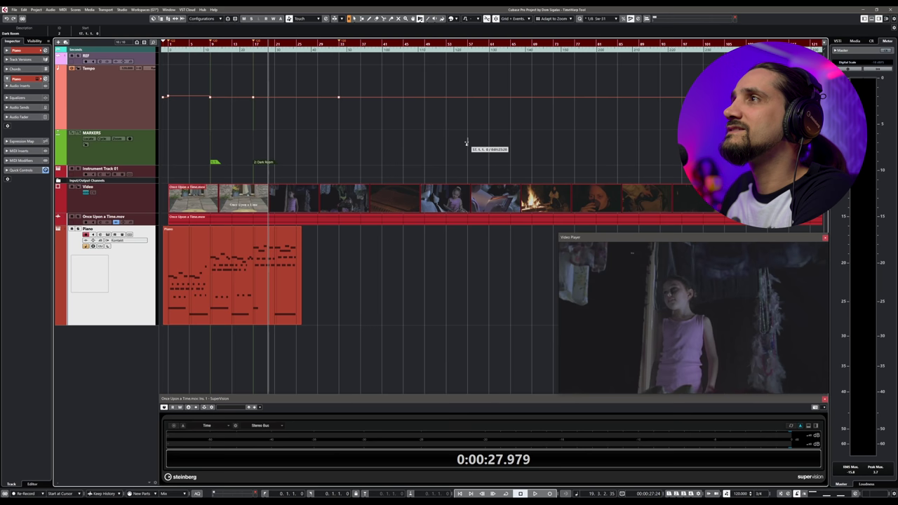
Step: Add a tempo point near bar 61 and drag it earlier, raising the tempo from about bar 33
{"action": "left_click", "coordinate": [510, 140]}
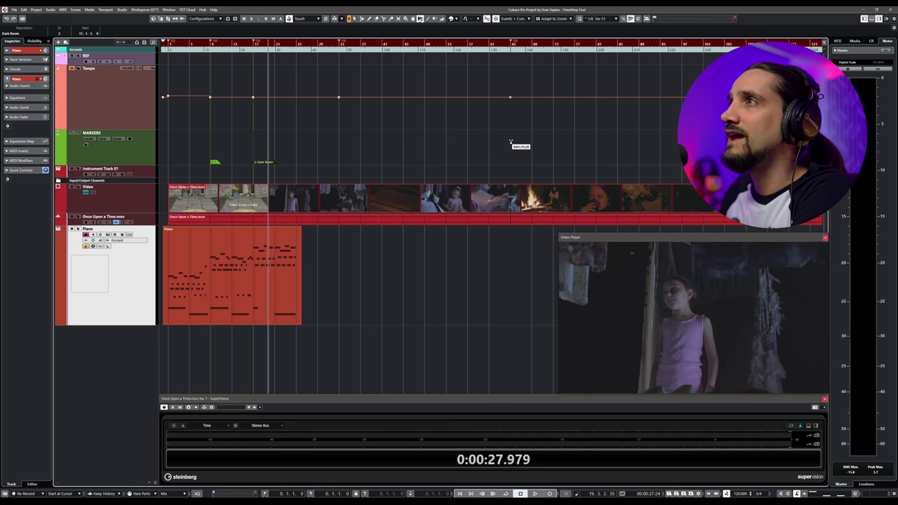
{"action": "left_click_drag", "start_coordinate": [510, 142], "coordinate": [485, 151]}
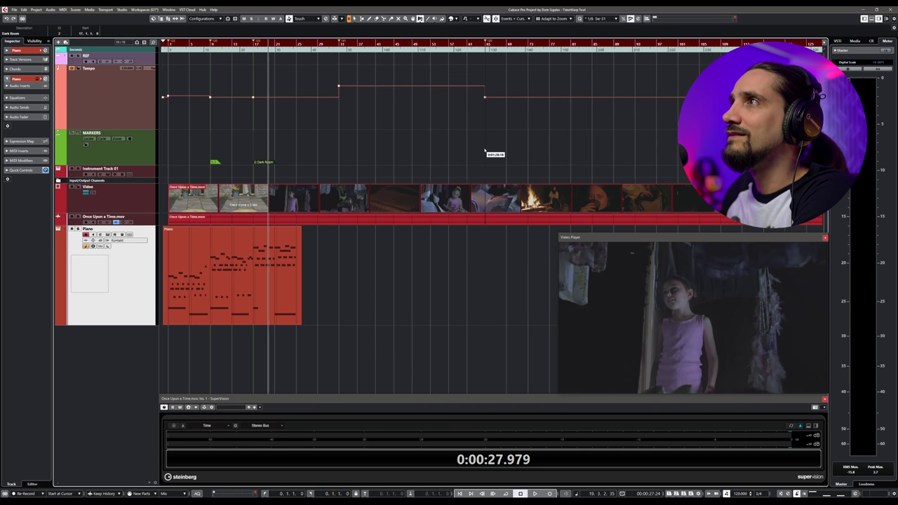